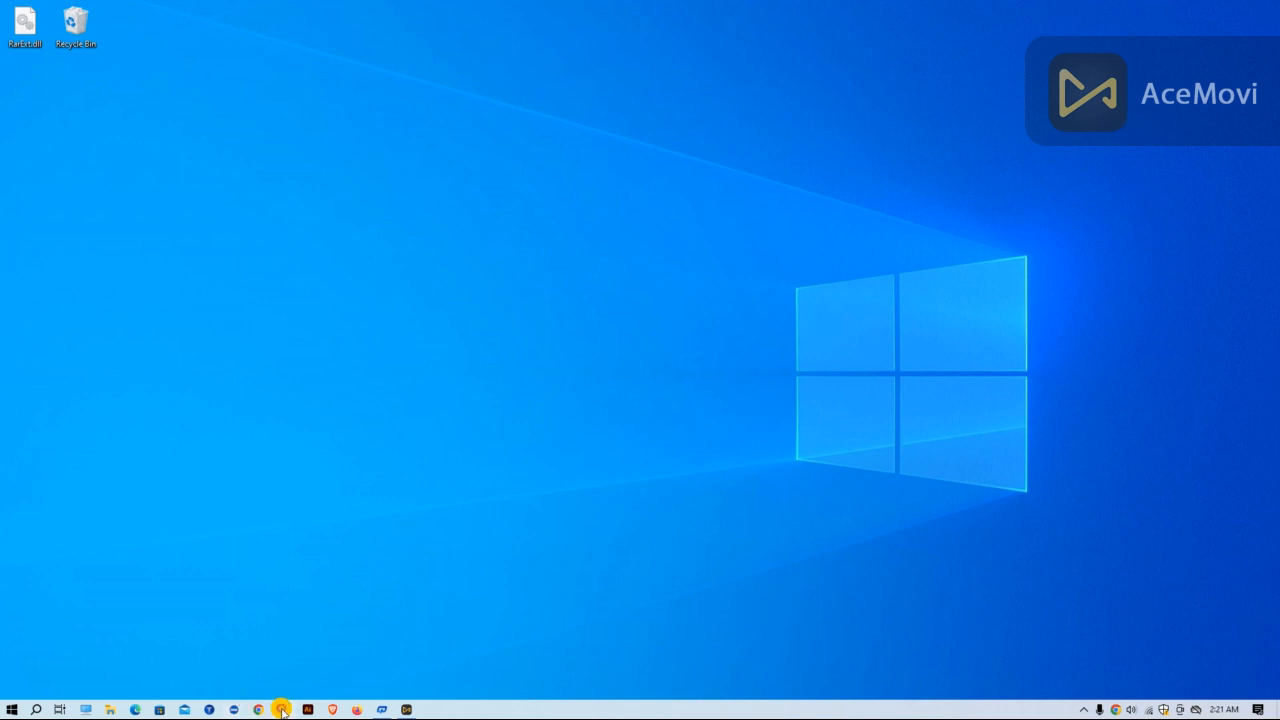
# Step: Start Photoshop and open the recent image [GetPaidStock.com]-6511d4e560ceb.jpg from Quick access
pyautogui.click(283, 711)
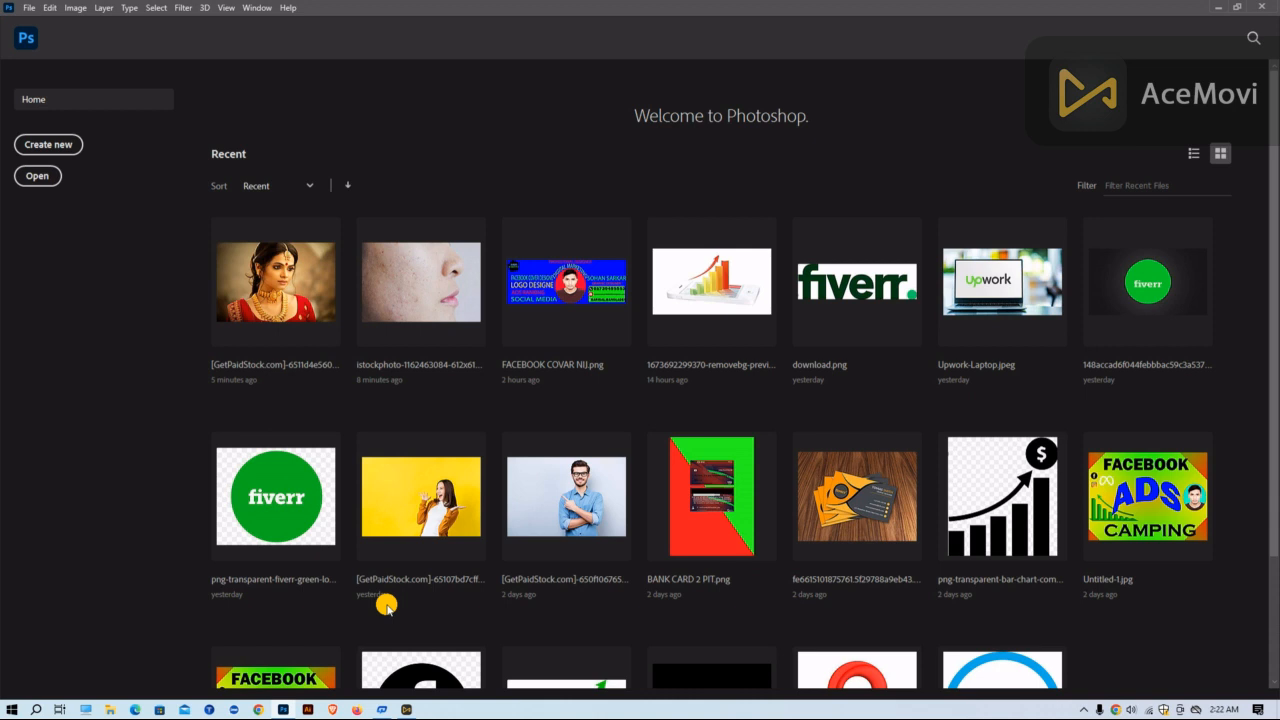
pyautogui.click(35, 175)
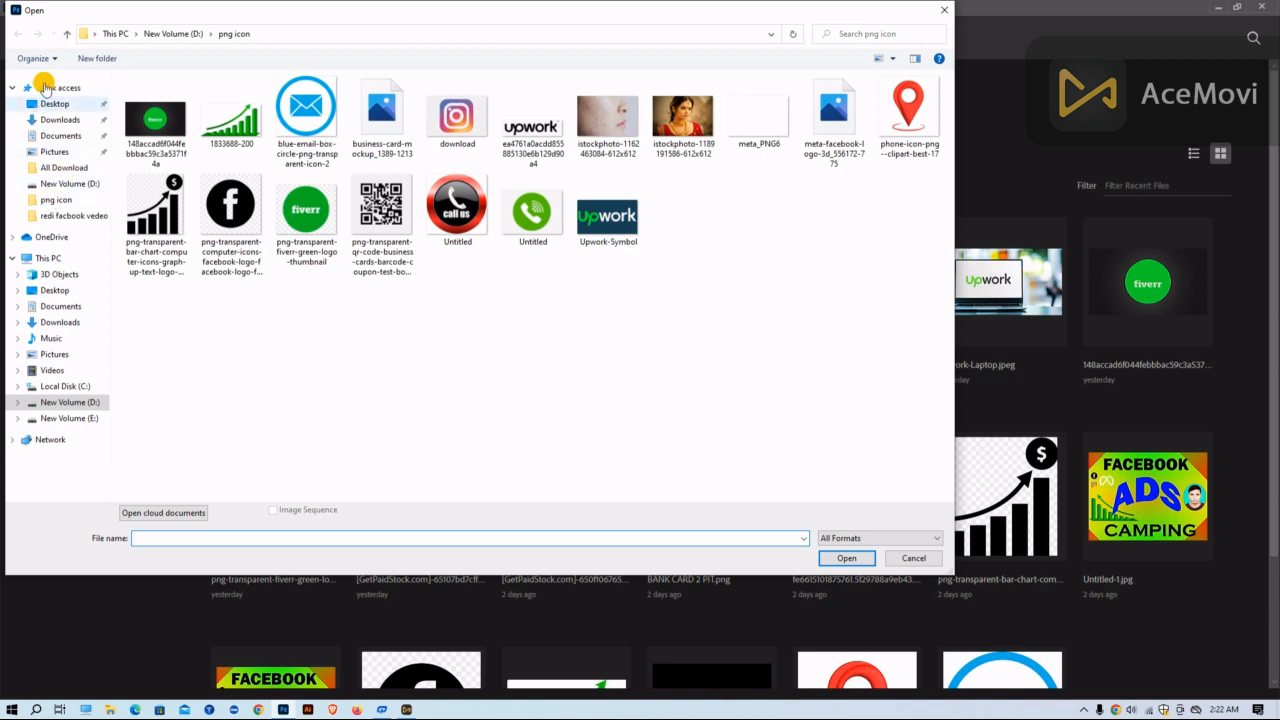
pyautogui.click(52, 89)
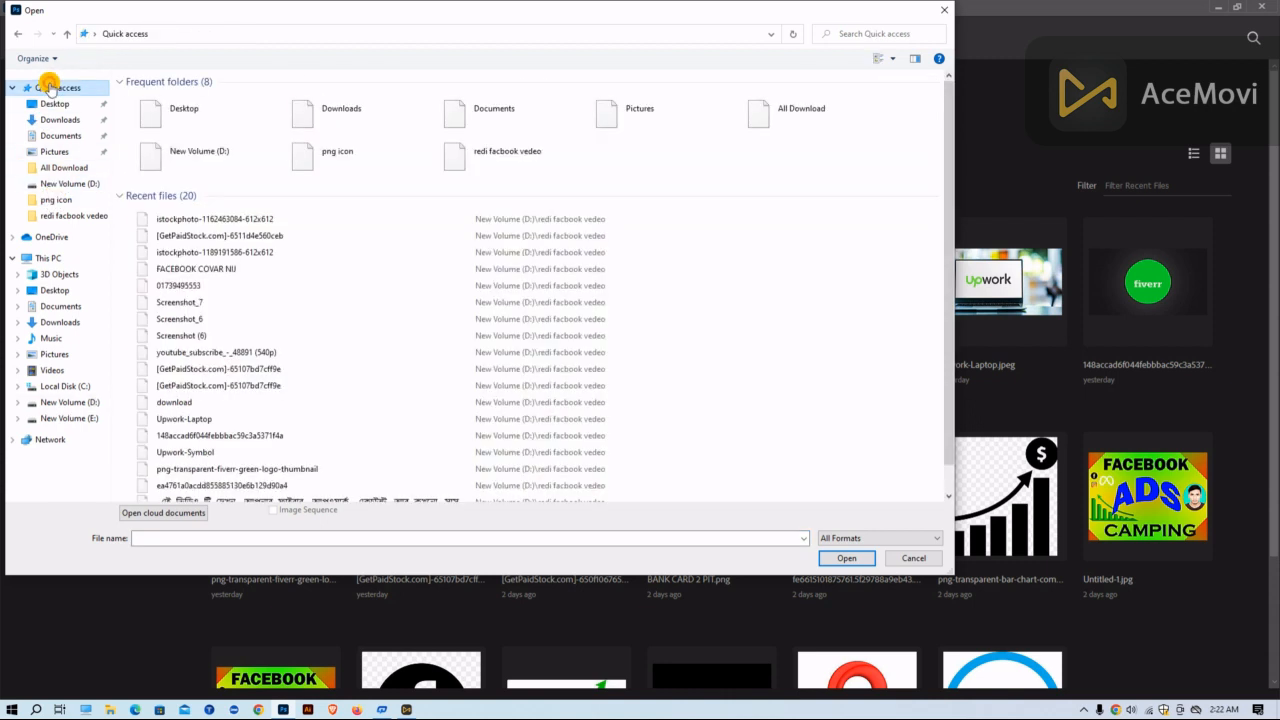
pyautogui.doubleClick(210, 230)
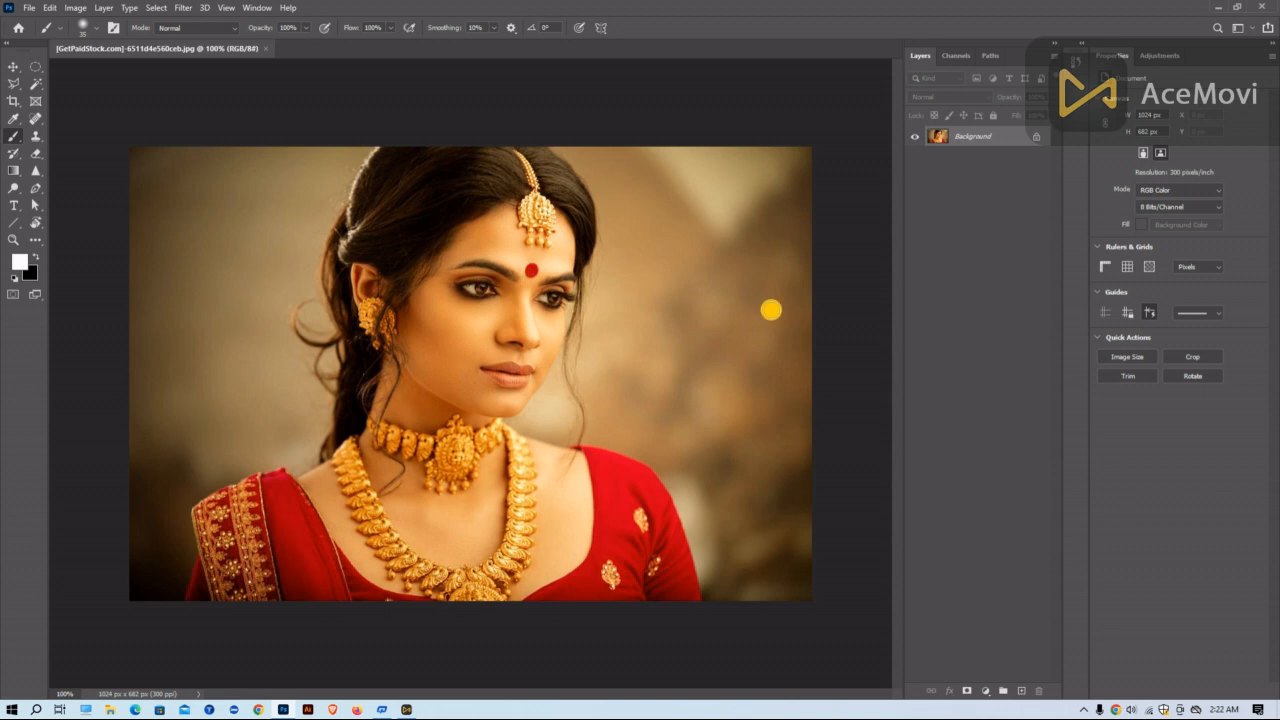
# Step: Switch to the Move tool and duplicate the Background layer
pyautogui.click(13, 66)
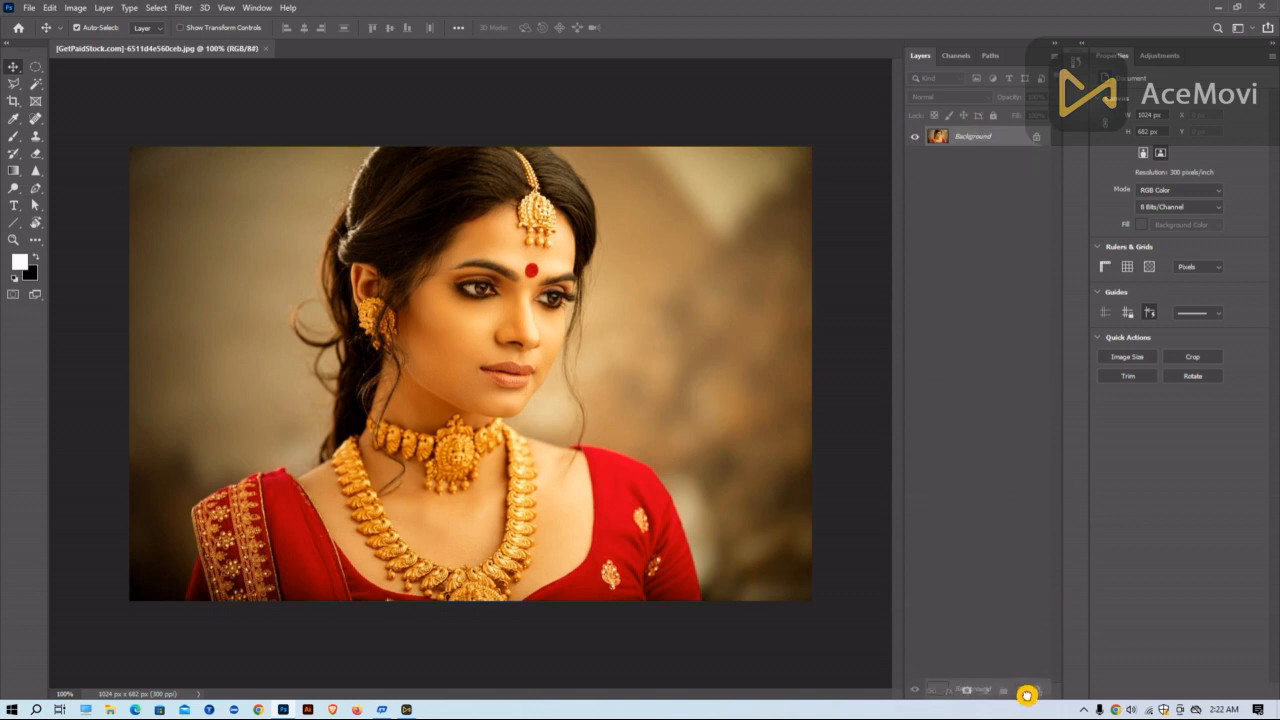
pyautogui.moveTo(994, 135); pyautogui.dragTo(1021, 690)
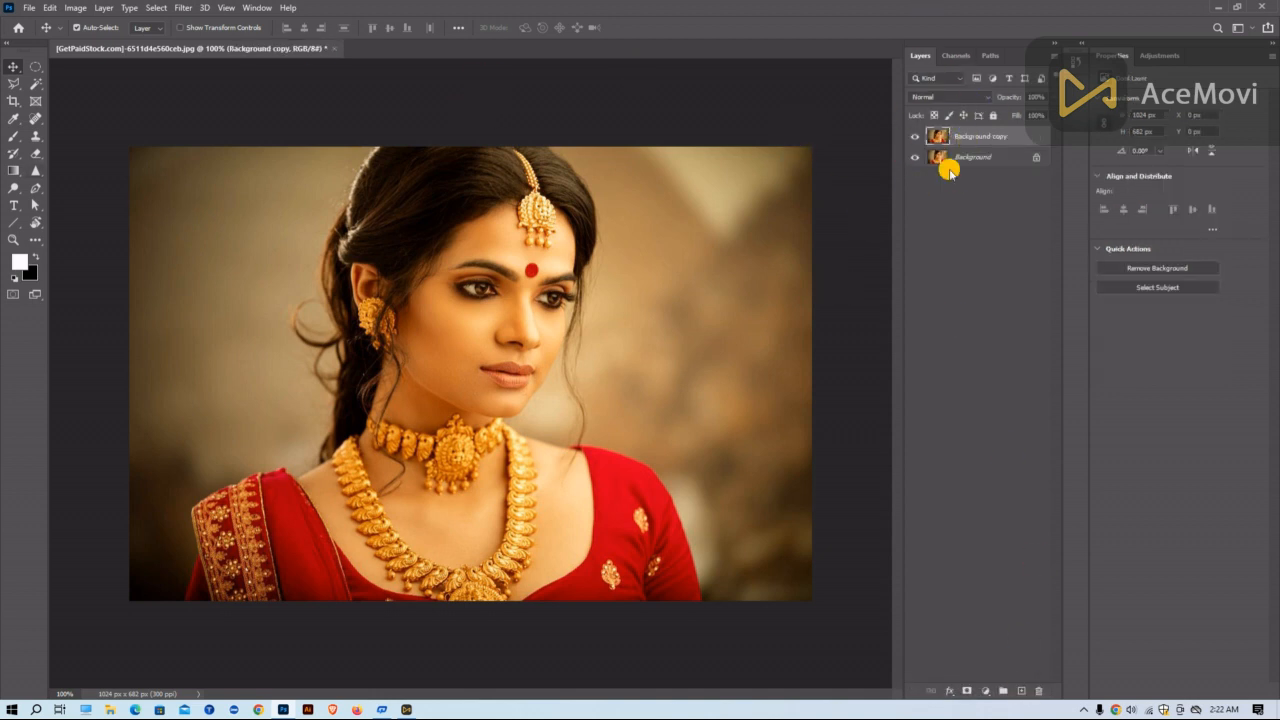
# Step: Apply a Black & White adjustment with the Default preset to the Background layer, and compare by hiding and showing Background copy
pyautogui.click(983, 158)
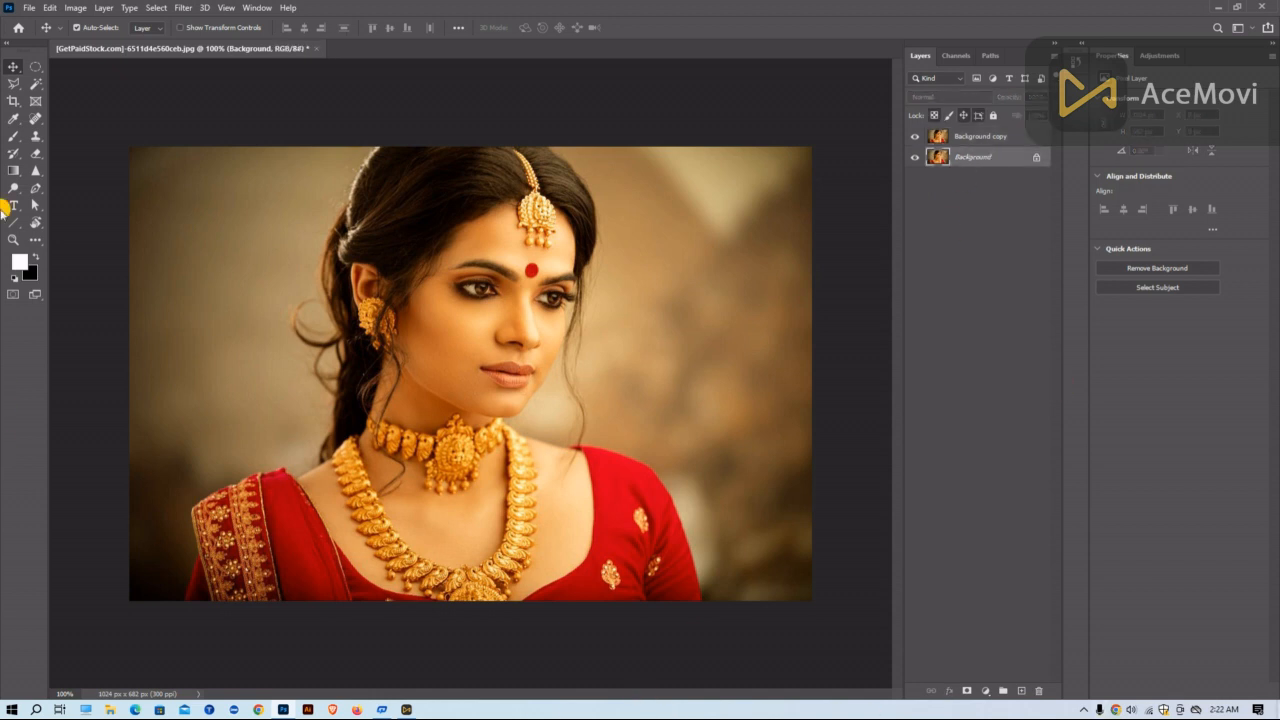
pyautogui.click(77, 8)
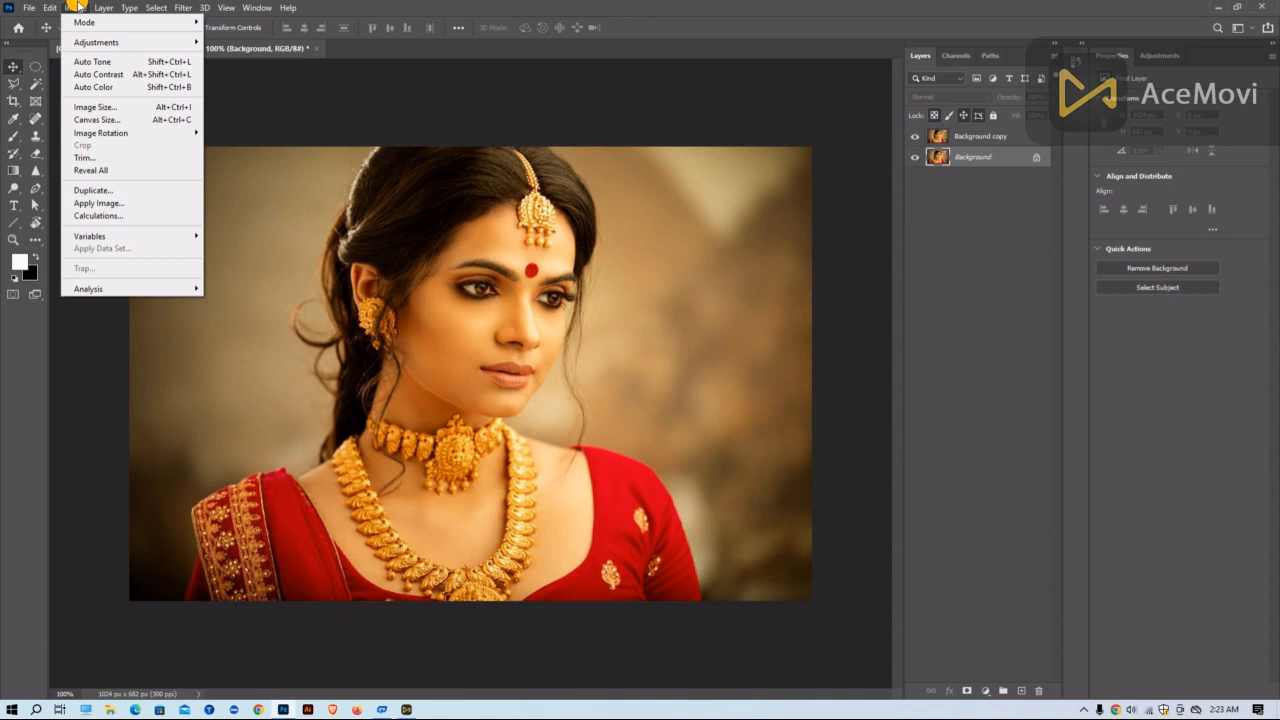
pyautogui.moveTo(98, 40)
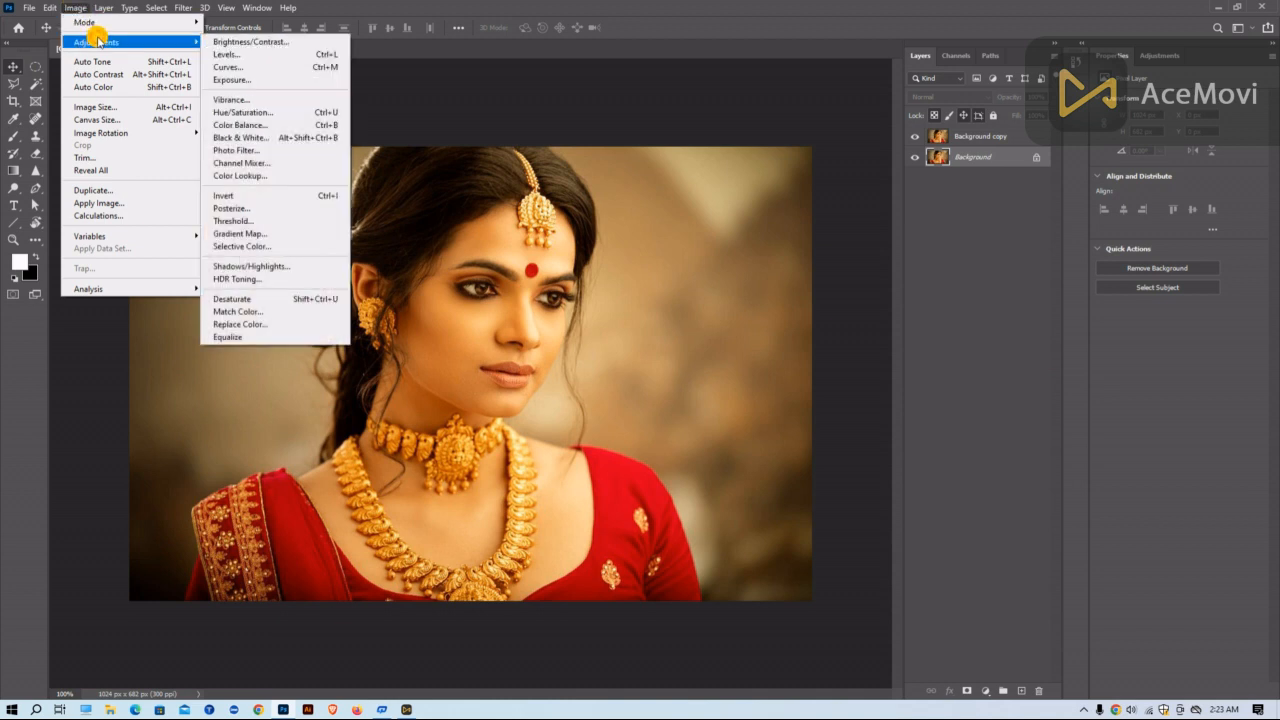
pyautogui.click(260, 137)
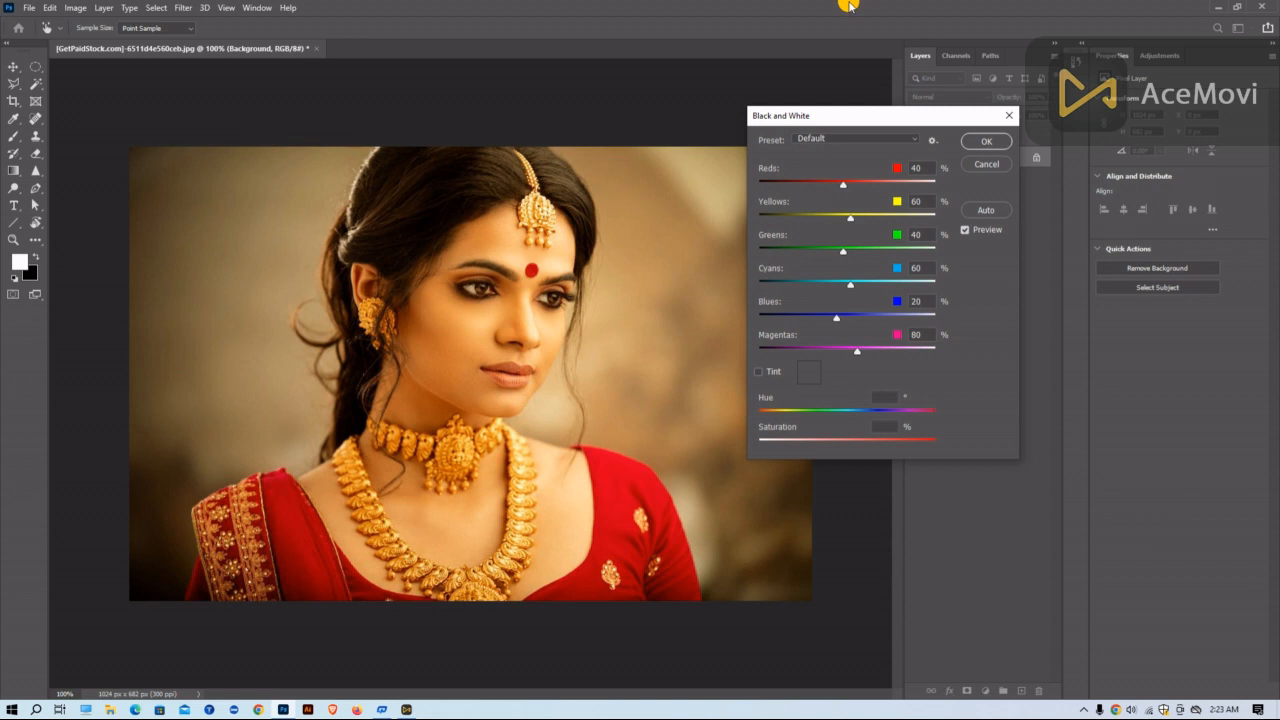
pyautogui.click(986, 141)
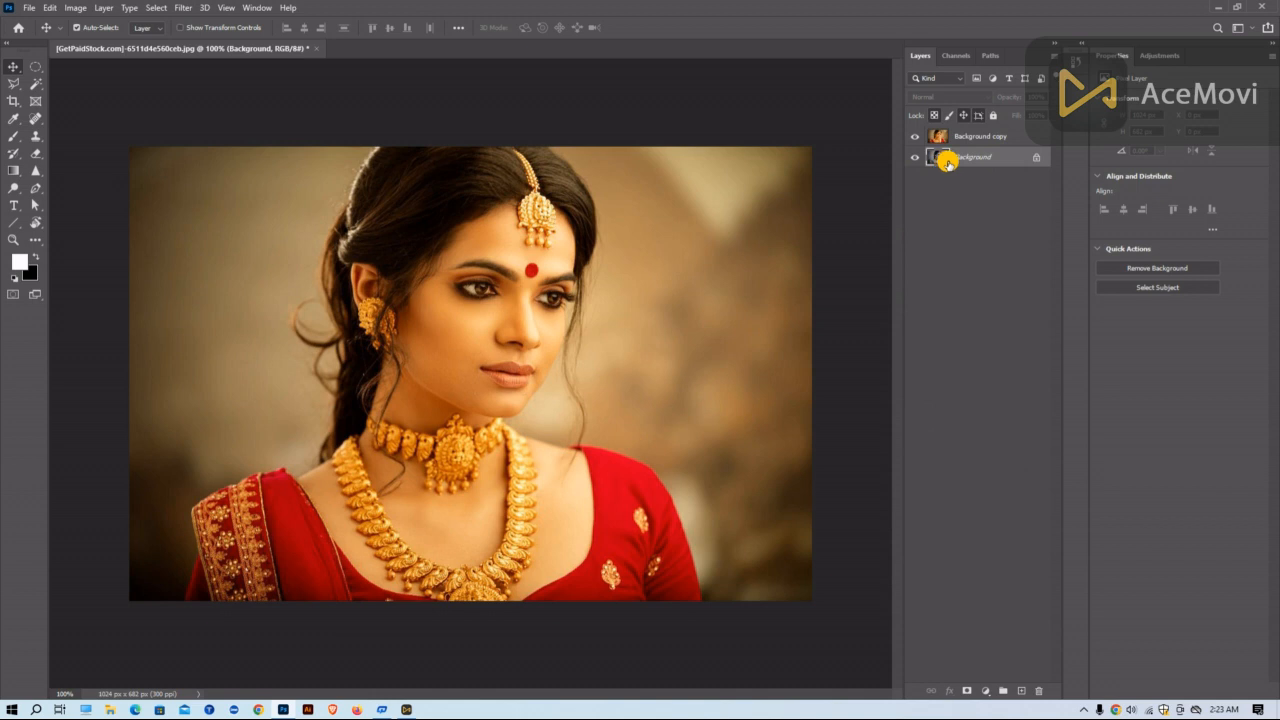
pyautogui.click(914, 136)
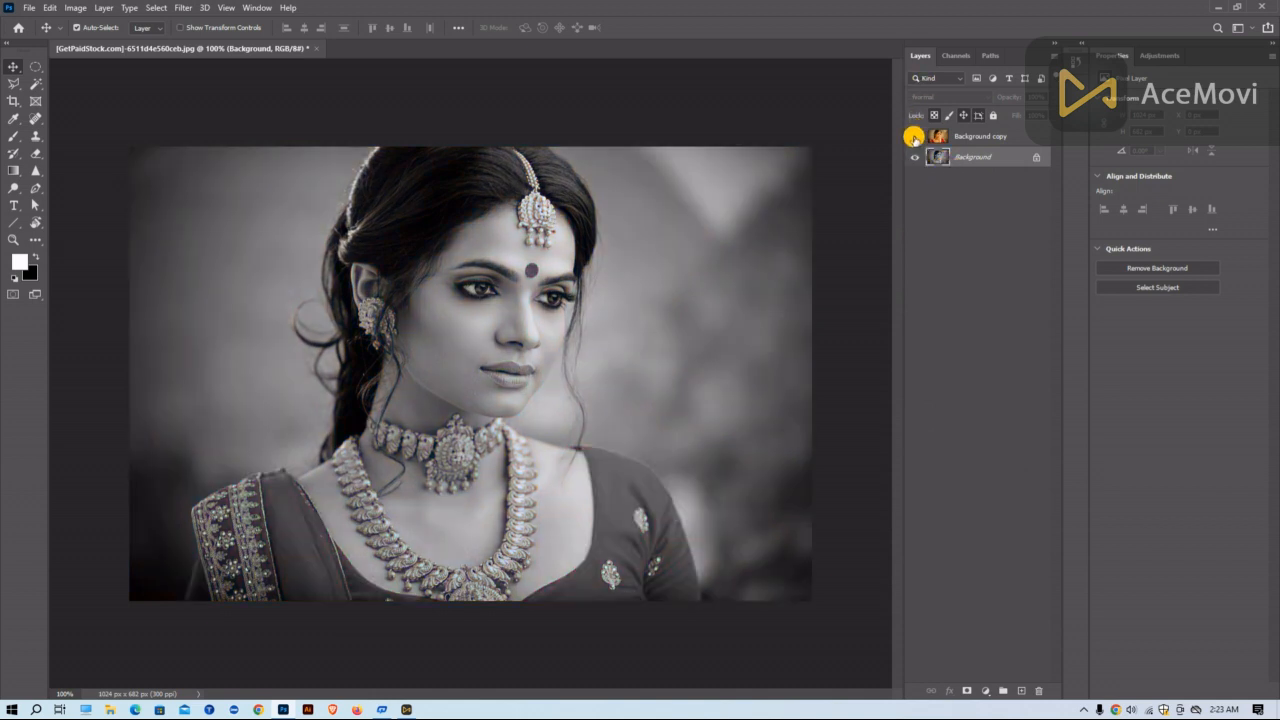
pyautogui.click(914, 136)
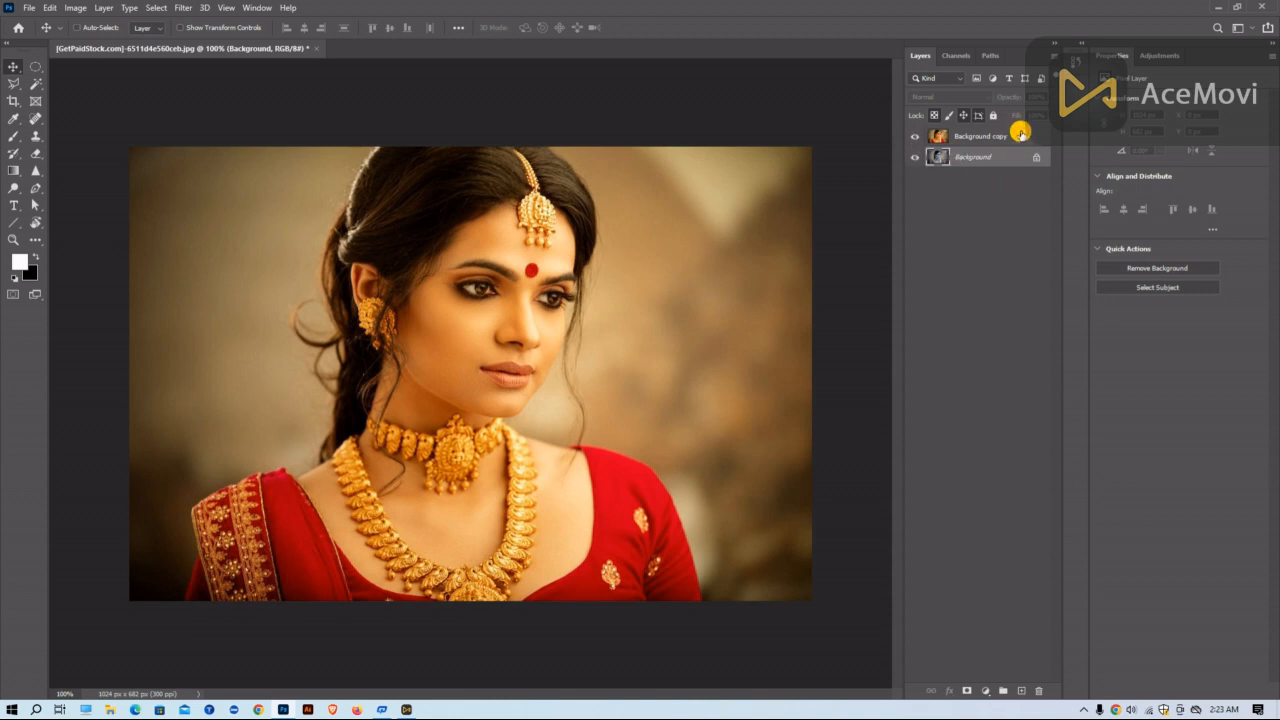
# Step: Return to a full-colour Background layer with a full-colour Background copy above it
pyautogui.hotkey('ctrl', 'shift', 'e')
pyautogui.moveTo(992, 137); pyautogui.dragTo(1021, 690)
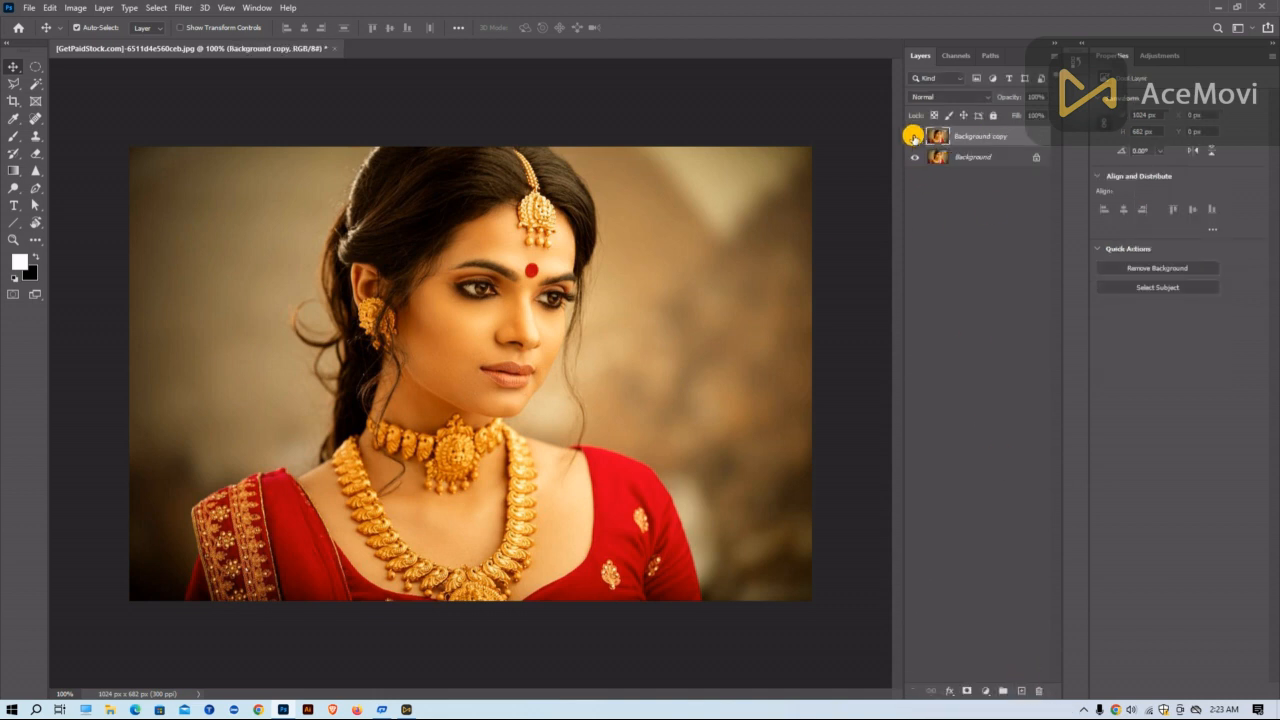
# Step: Convert the Background layer to black and white with the Default preset, and hide the Background copy layer to check it
pyautogui.click(957, 157)
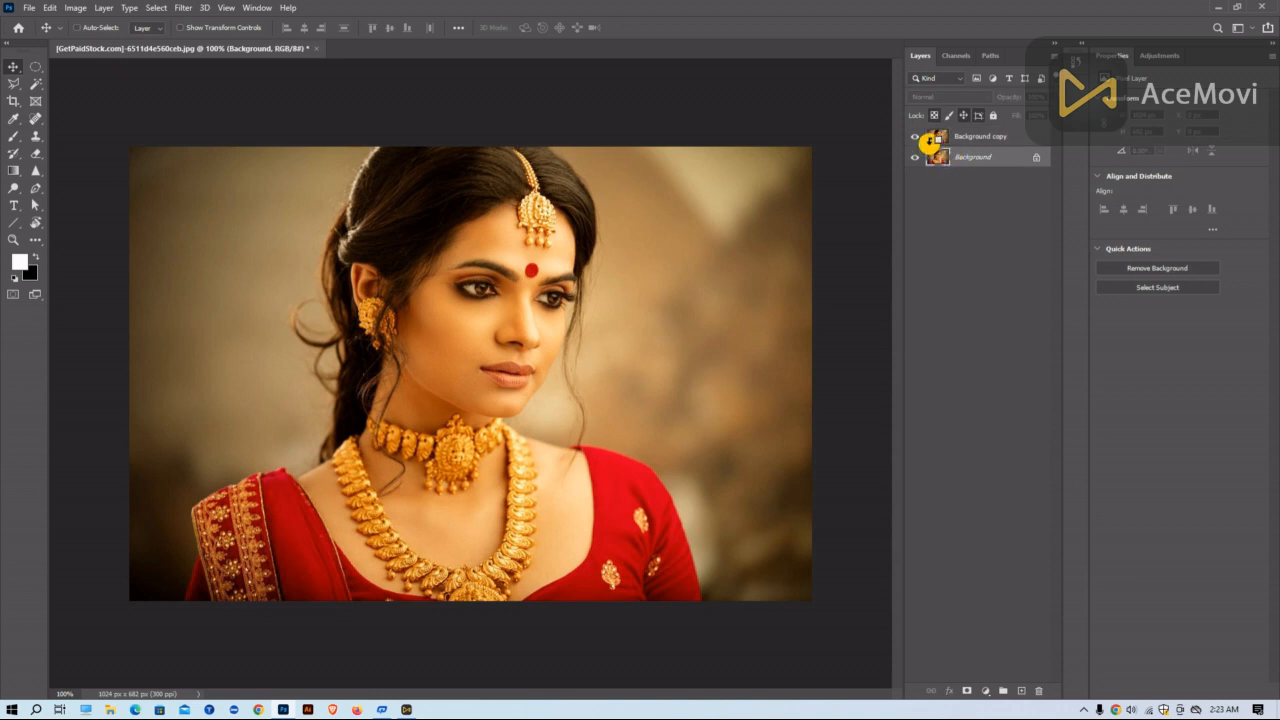
pyautogui.hotkey('ctrl', 'alt', 'shift', 'b')
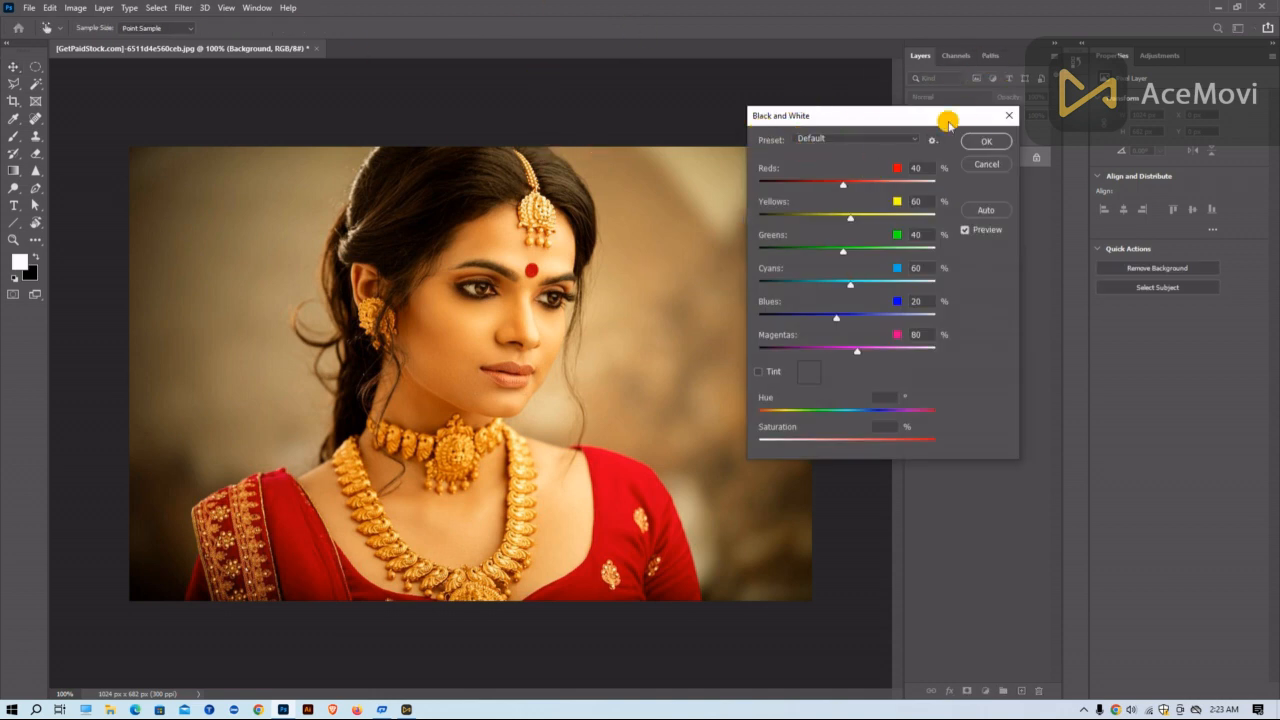
pyautogui.click(982, 139)
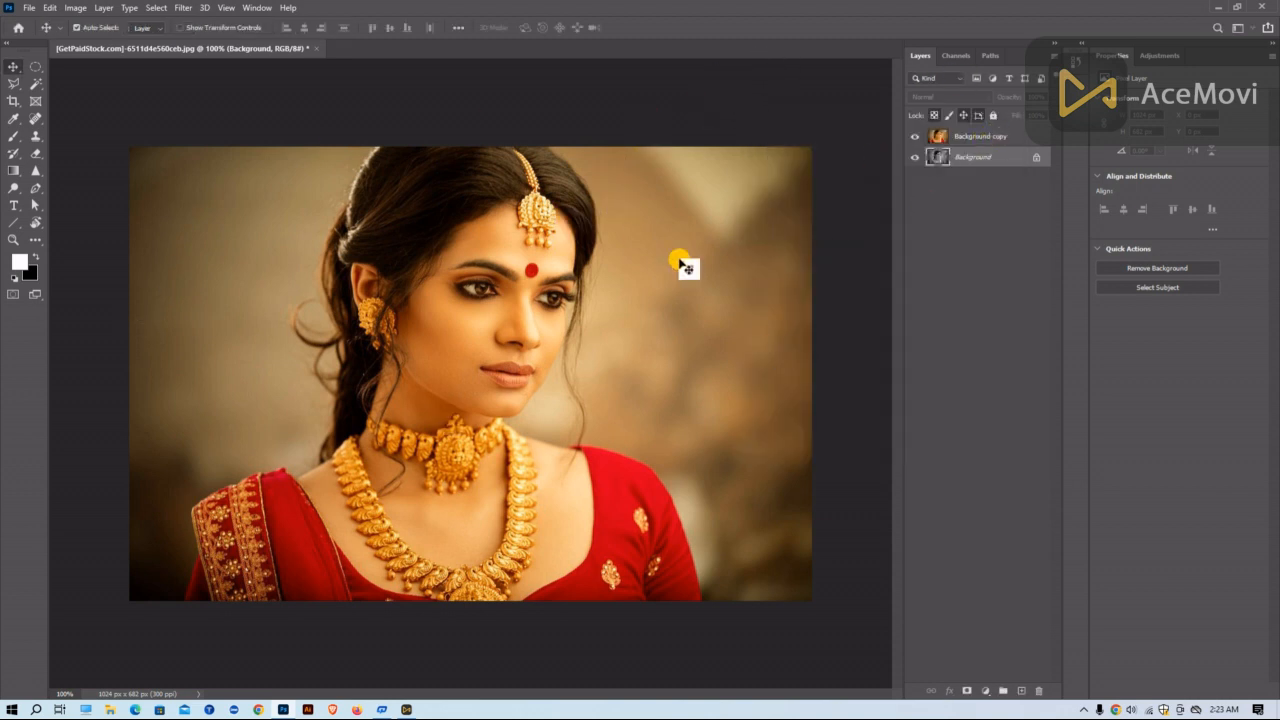
pyautogui.click(913, 136)
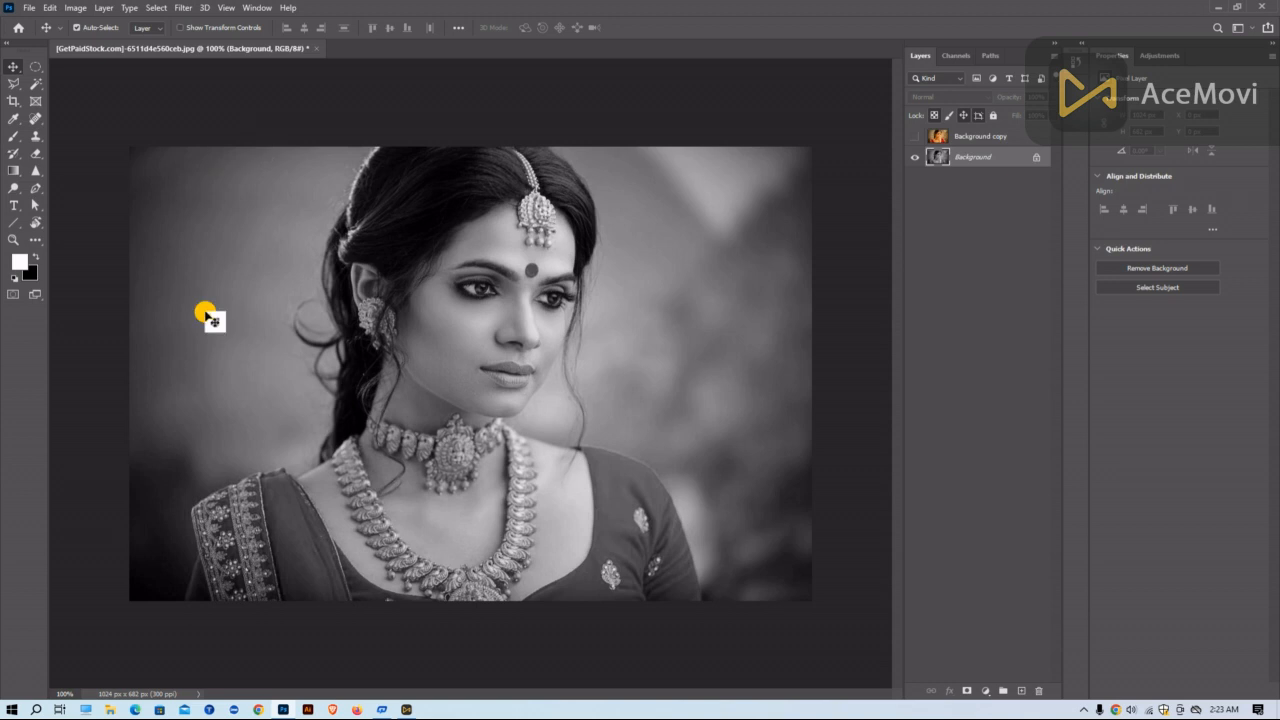
# Step: Show the Background copy layer again and add a layer mask to it
pyautogui.click(968, 136)
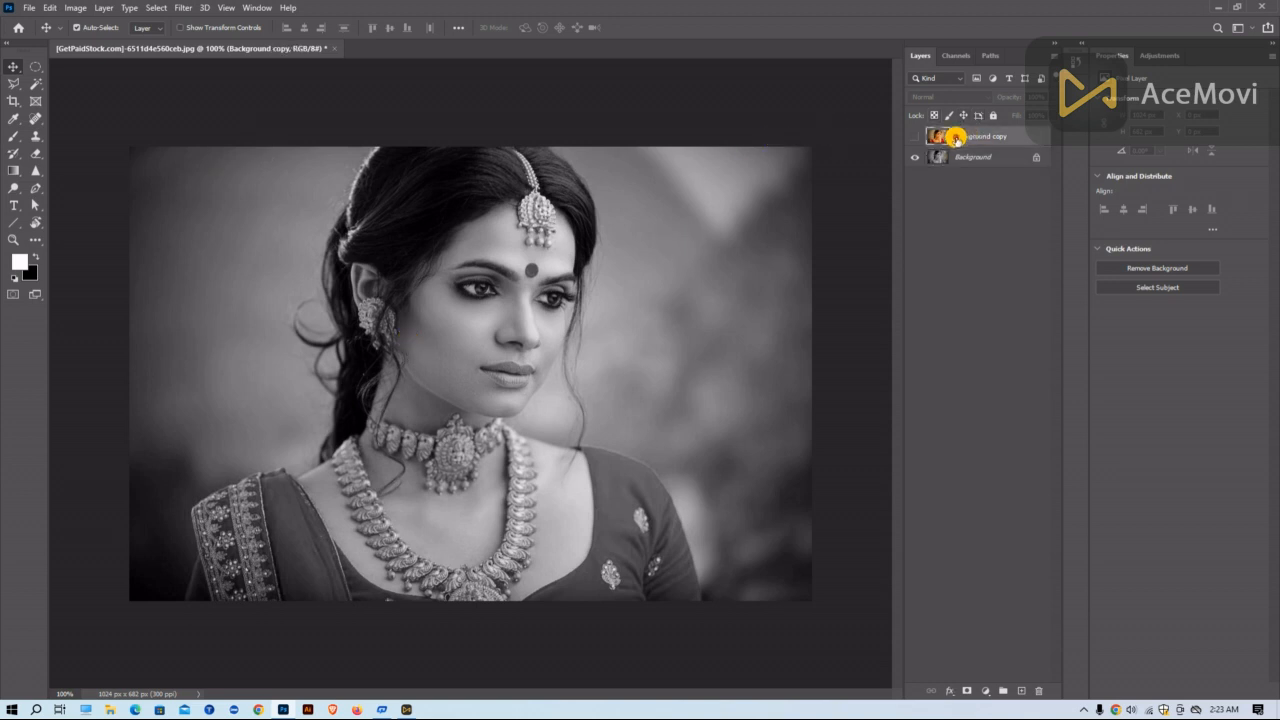
pyautogui.click(914, 136)
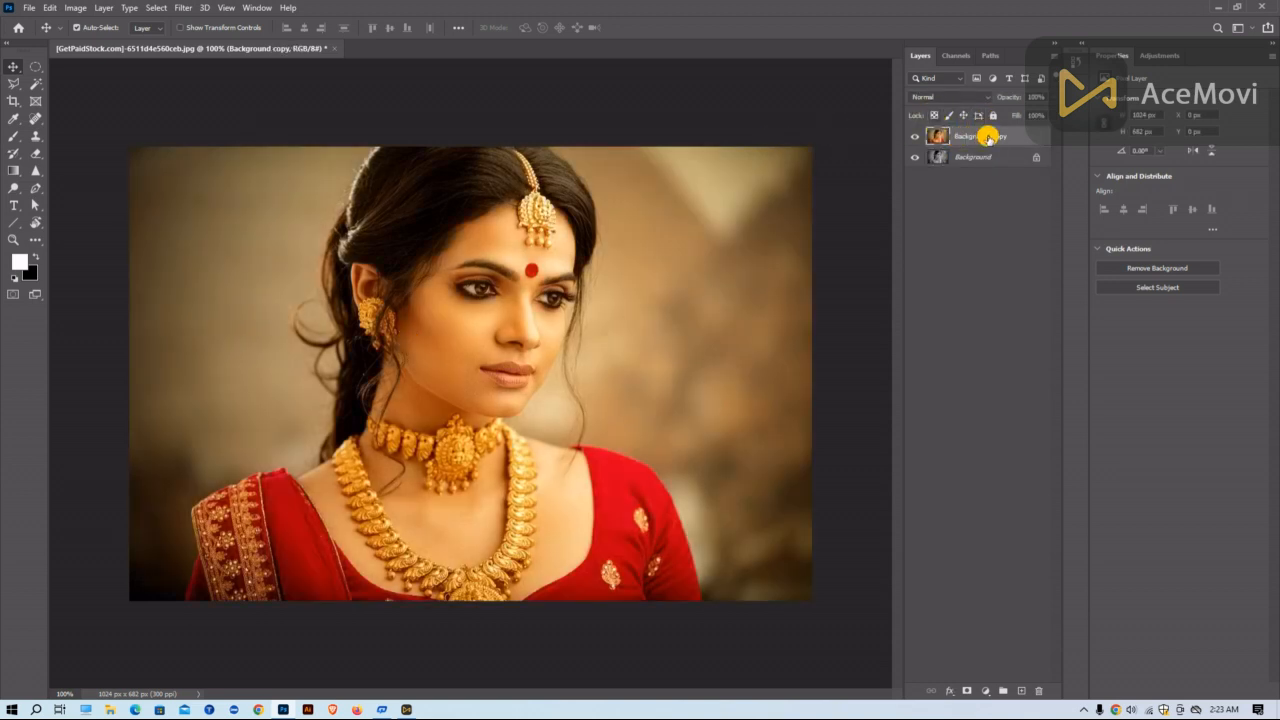
pyautogui.click(969, 690)
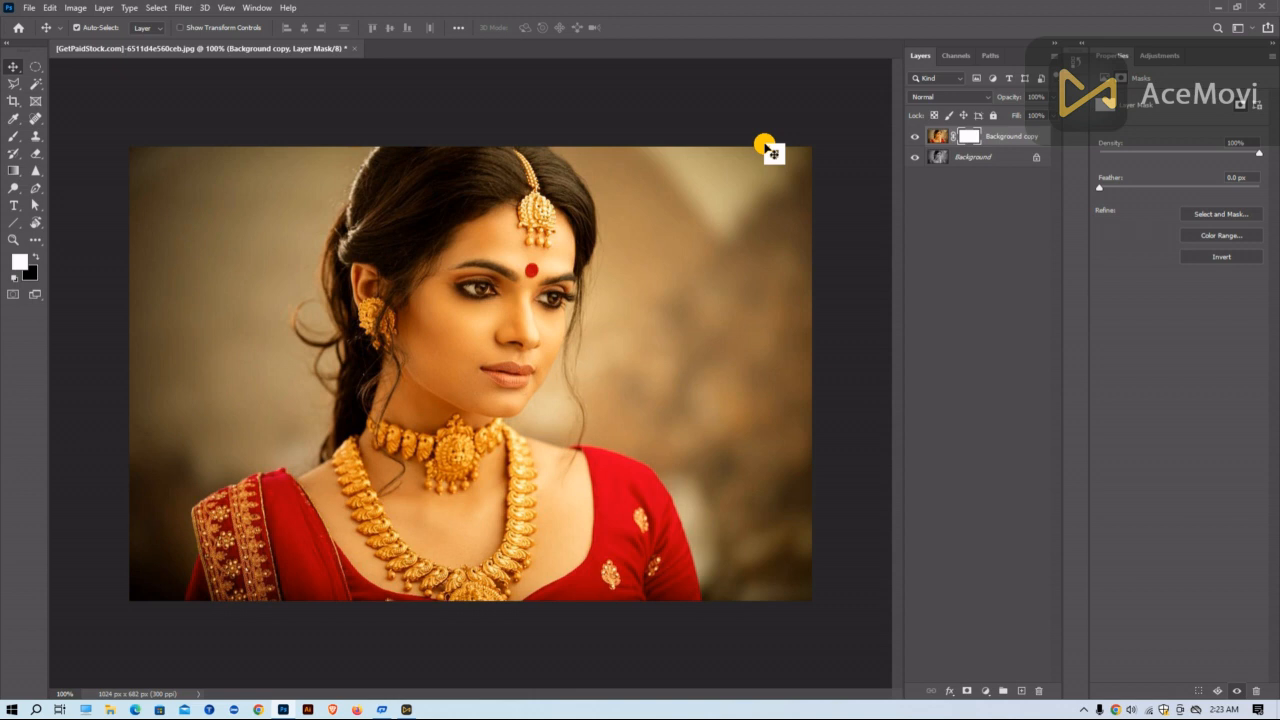
# Step: Outline the white layer mask of Background copy in a screen capture of the layer list, and discard the capture
pyautogui.click(1084, 709)
pyautogui.click(1083, 659)
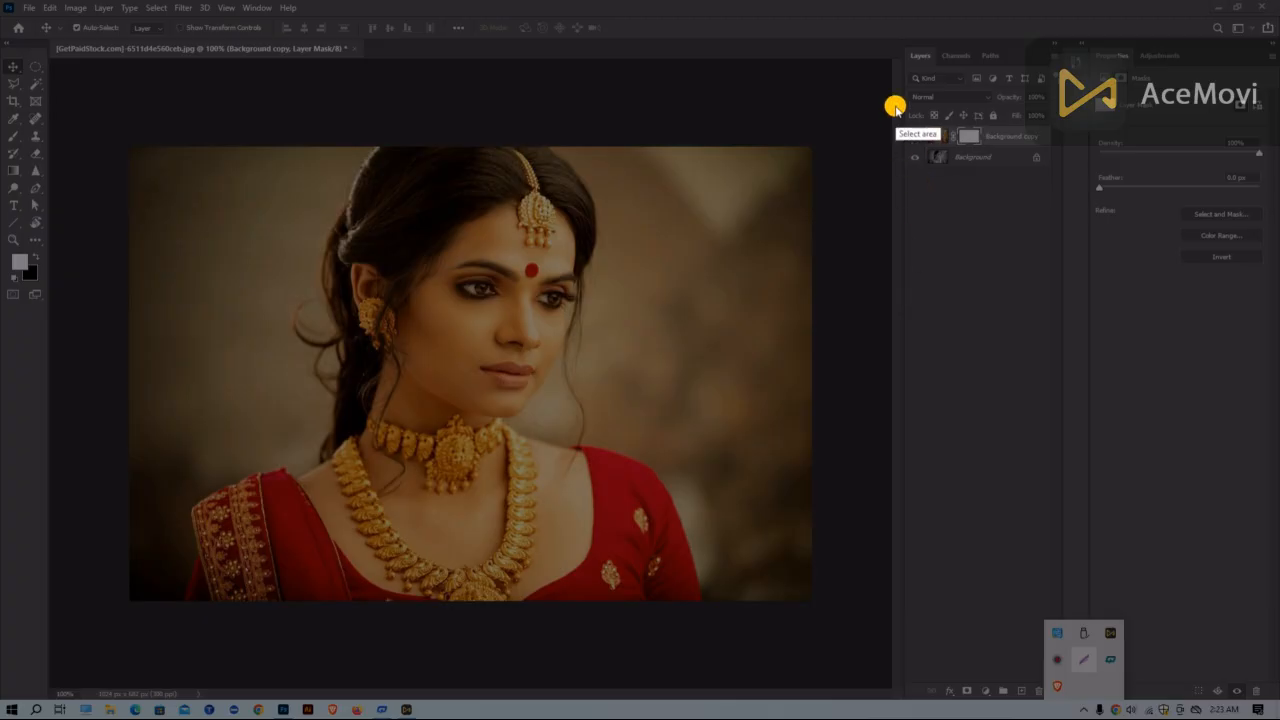
pyautogui.moveTo(894, 104); pyautogui.dragTo(1091, 189)
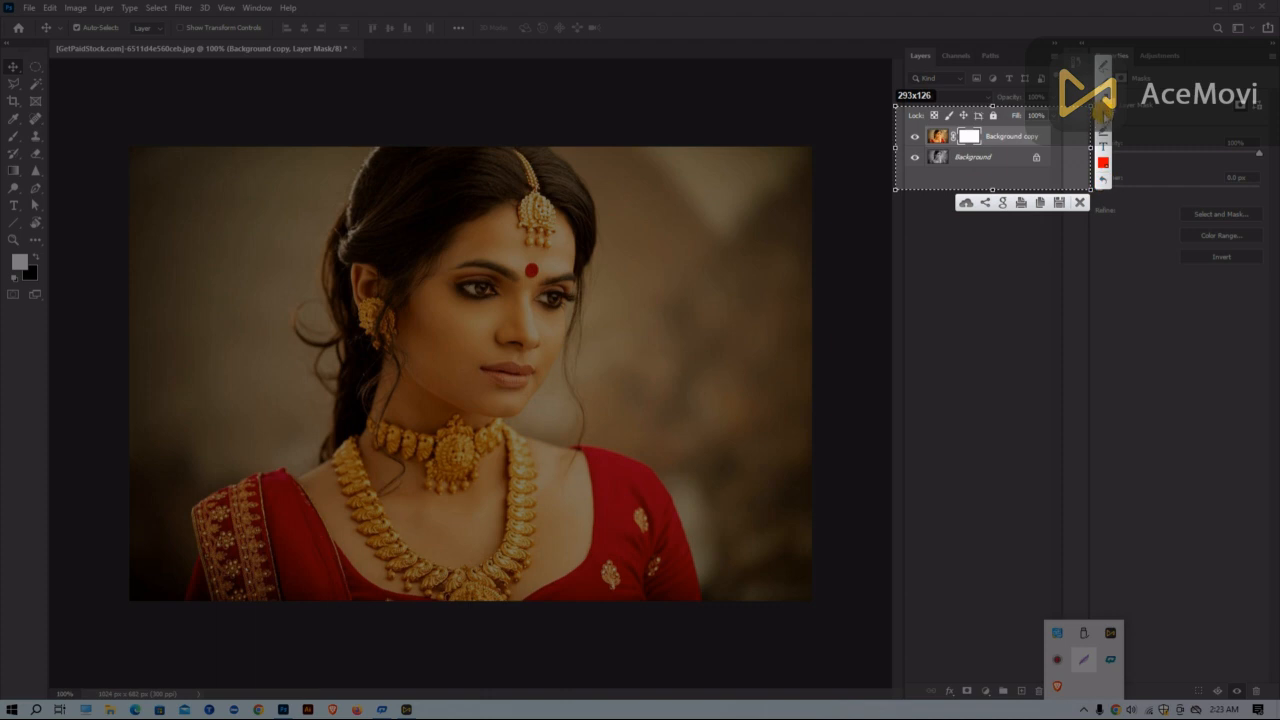
pyautogui.moveTo(958, 130); pyautogui.dragTo(988, 143)
pyautogui.click(1080, 204)
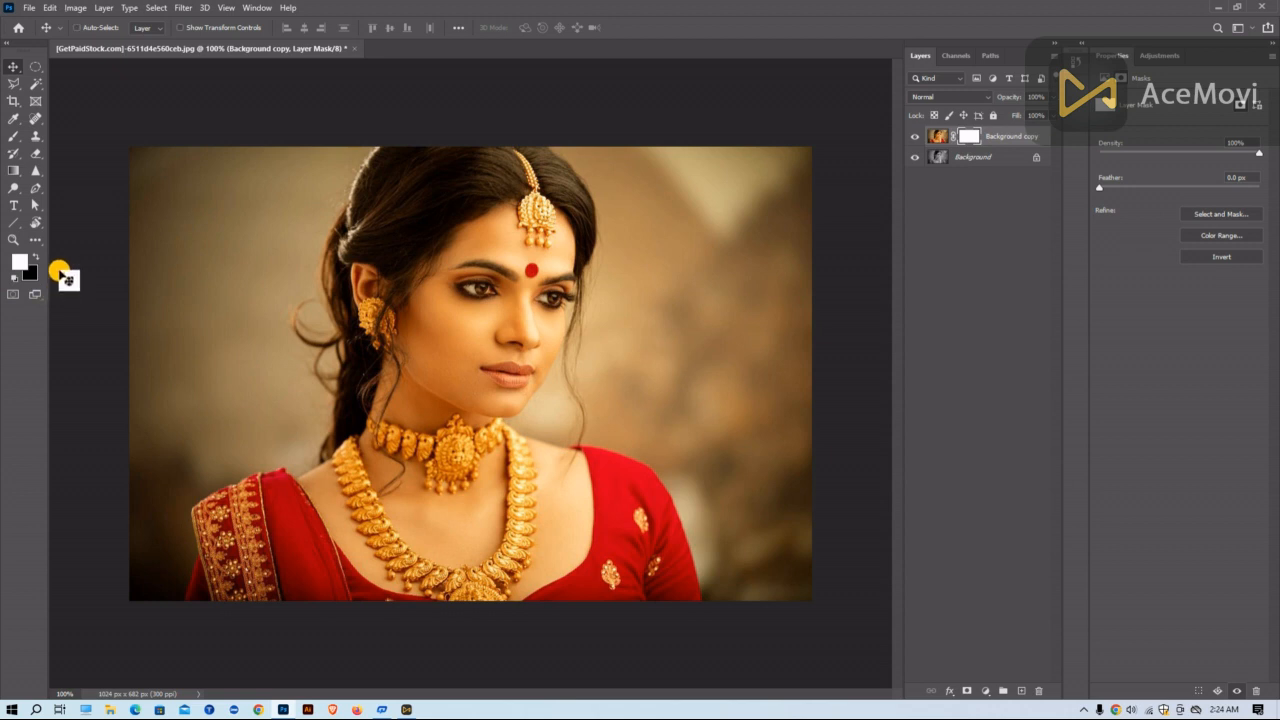
# Step: Invert the Background copy's layer mask to black
pyautogui.hotkey('ctrl', 'i')
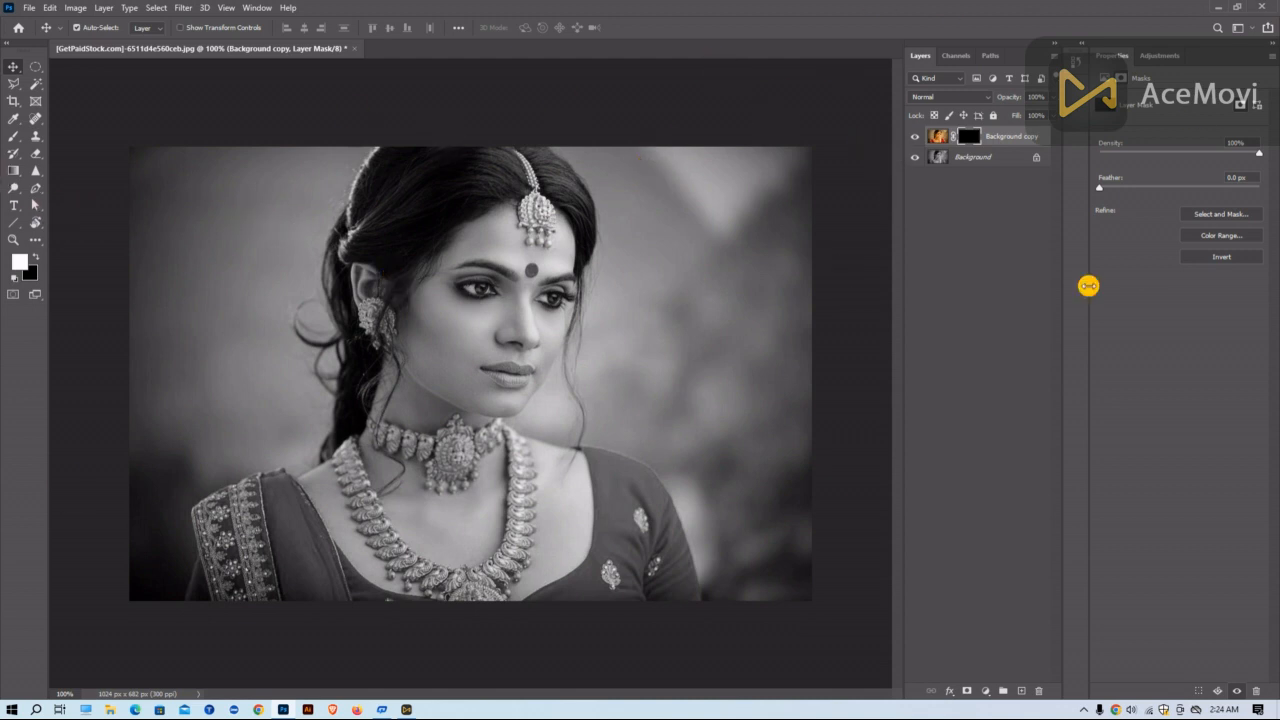
# Step: Mark the black layer mask with a red rectangle in a new screen capture of the layer list, and discard the capture
pyautogui.click(1084, 710)
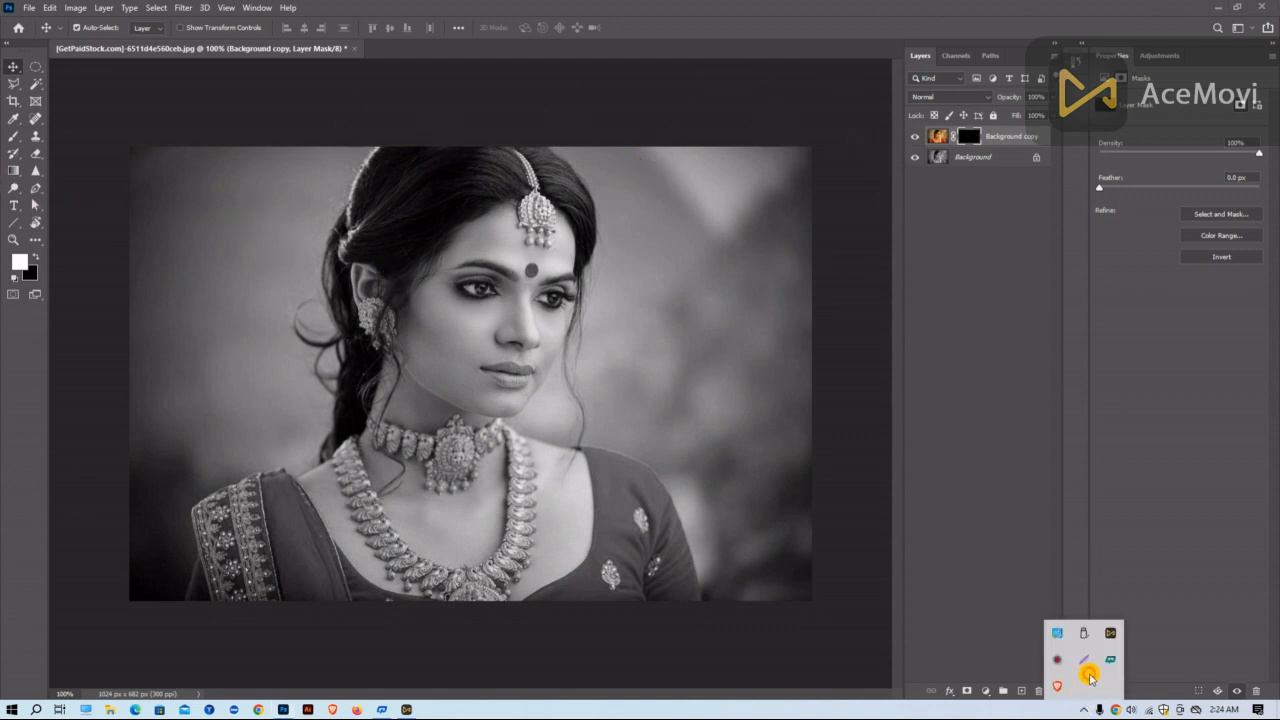
pyautogui.click(1082, 660)
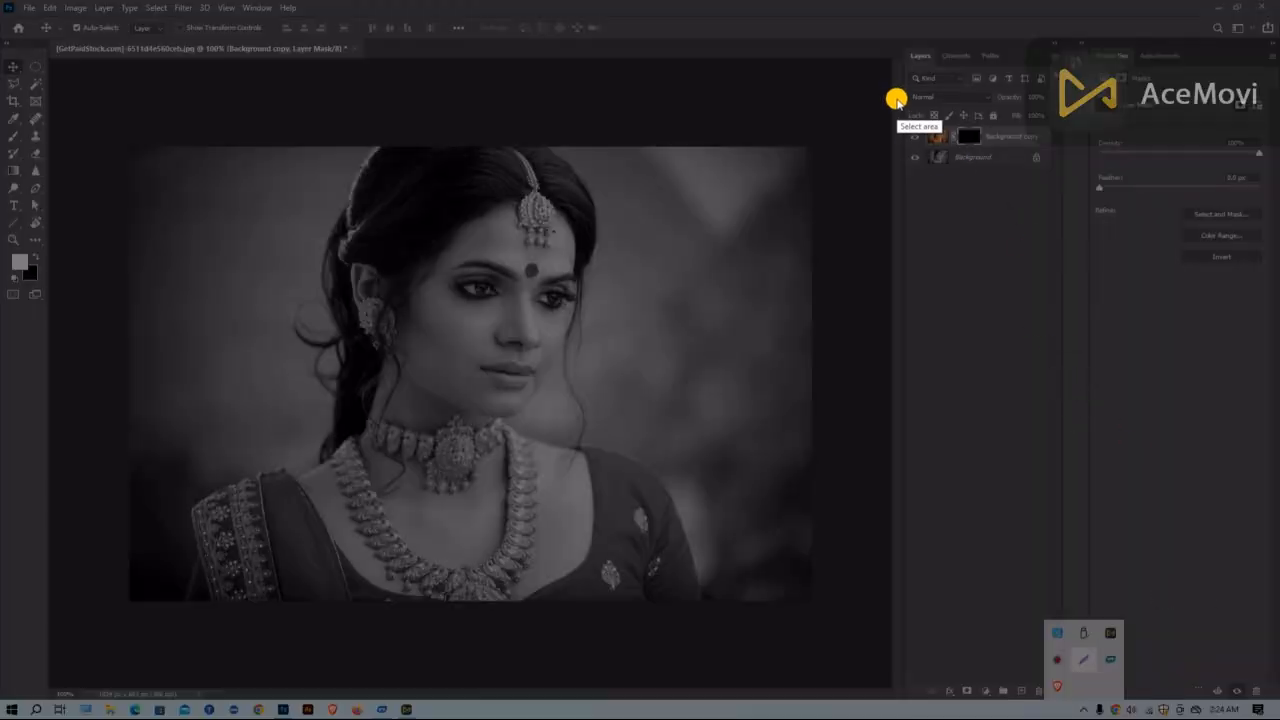
pyautogui.moveTo(898, 84); pyautogui.dragTo(1044, 165)
pyautogui.moveTo(1107, 202); pyautogui.dragTo(1143, 225)
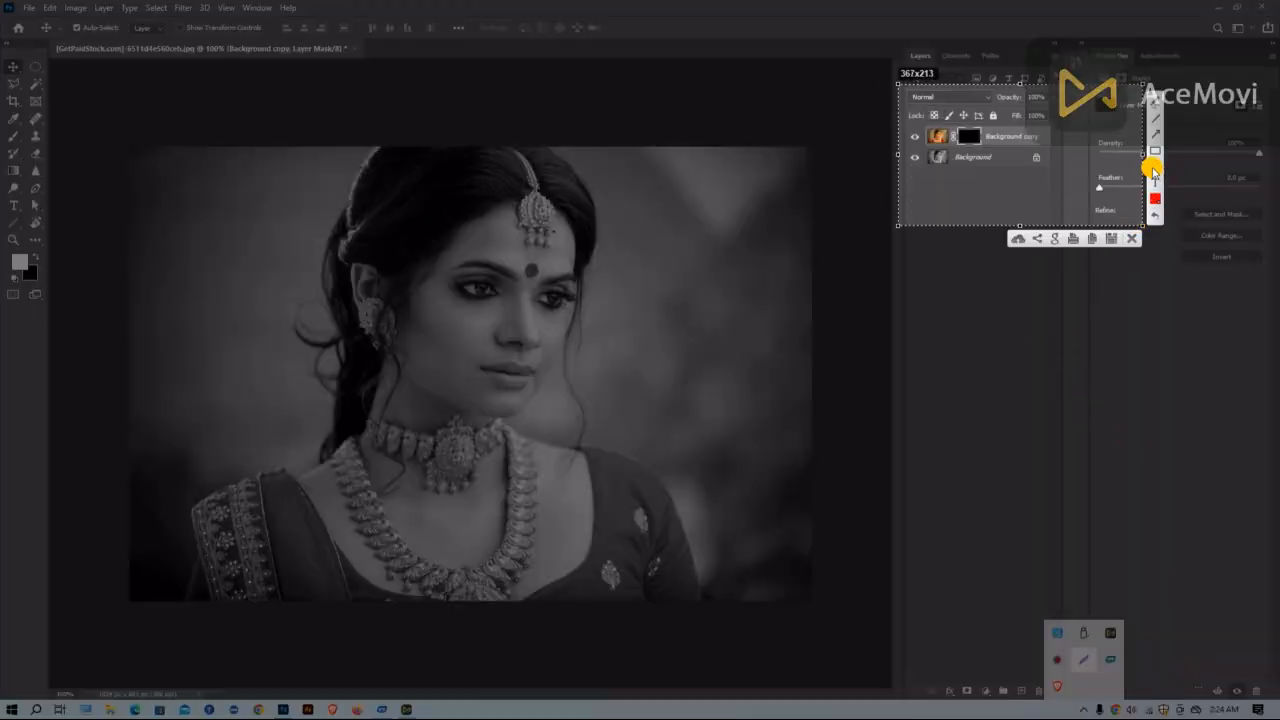
pyautogui.click(1155, 152)
pyautogui.moveTo(957, 119); pyautogui.dragTo(987, 148)
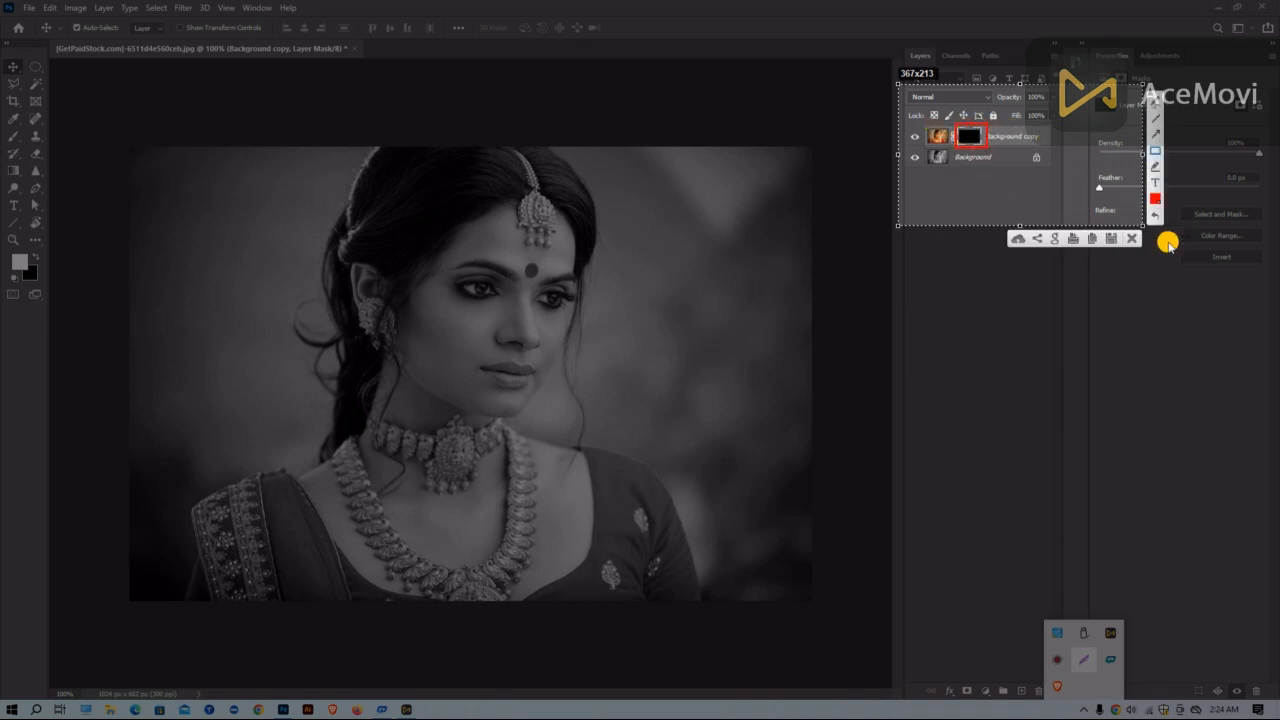
pyautogui.click(1133, 239)
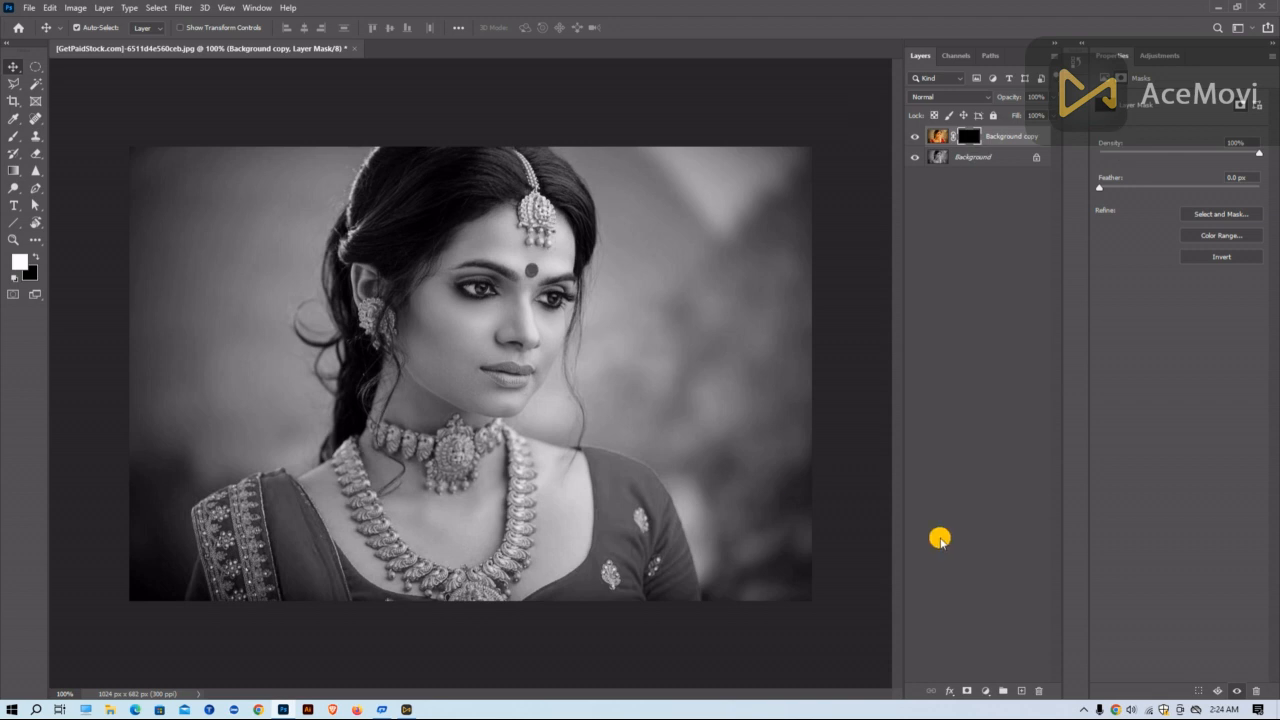
# Step: Mark the white foreground and black background colour swatches with red rectangles in a screen capture, and discard the capture
pyautogui.click(1086, 709)
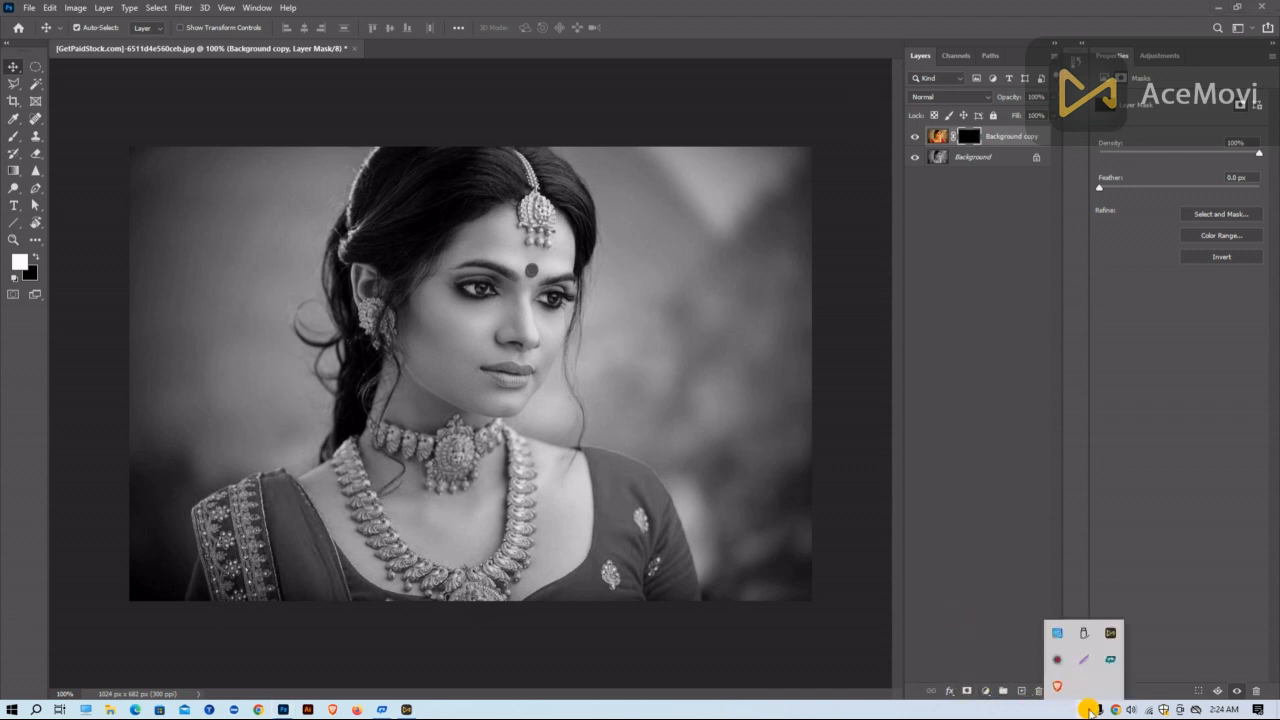
pyautogui.click(1081, 659)
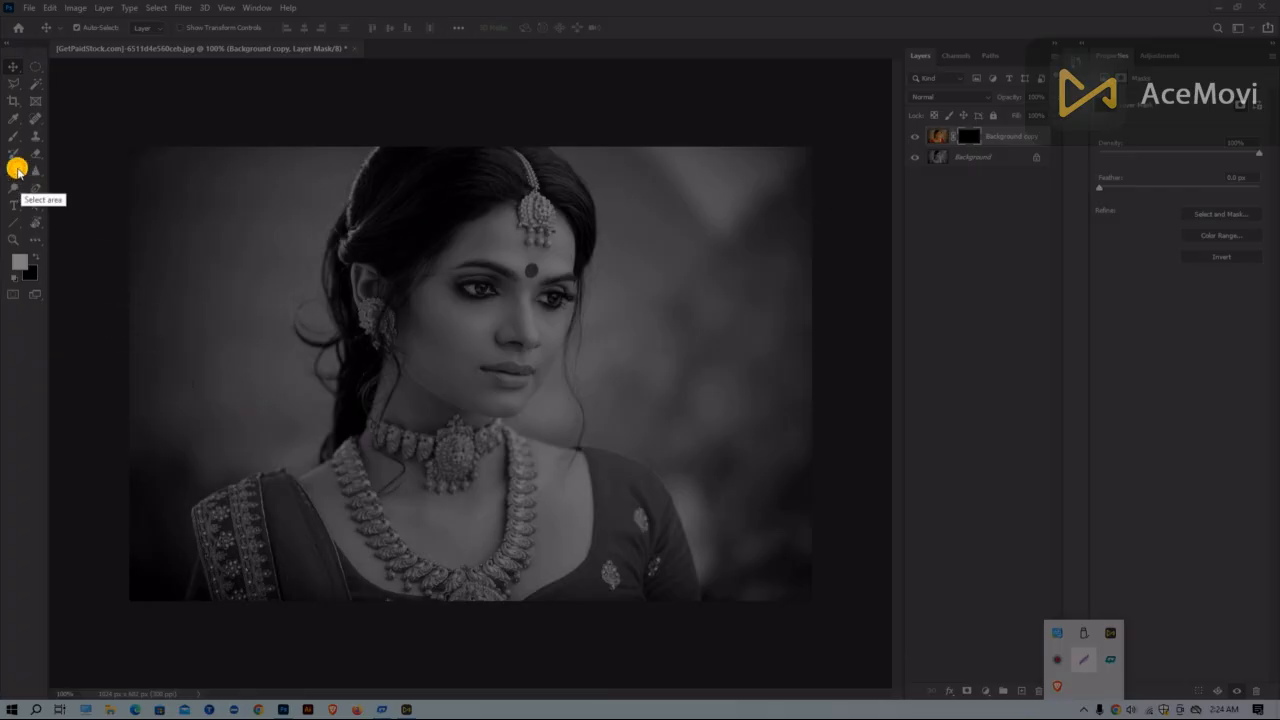
pyautogui.moveTo(3, 216); pyautogui.dragTo(146, 334)
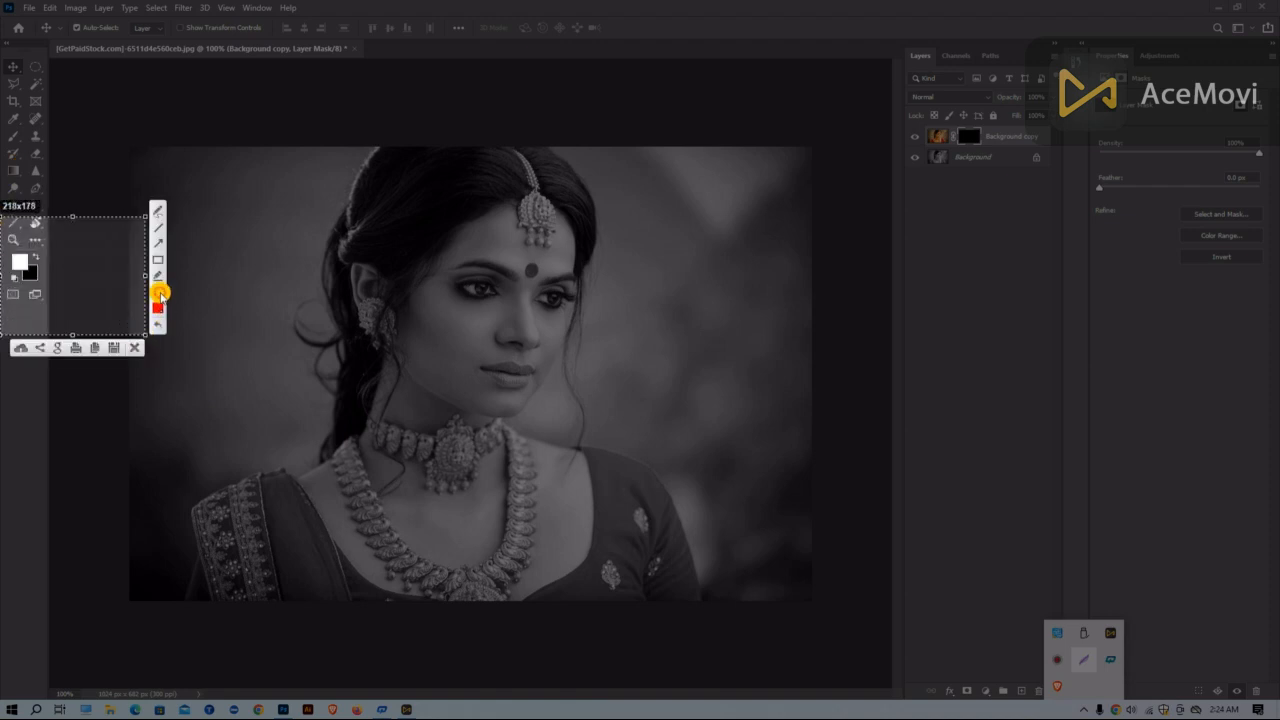
pyautogui.moveTo(5, 252); pyautogui.dragTo(18, 261)
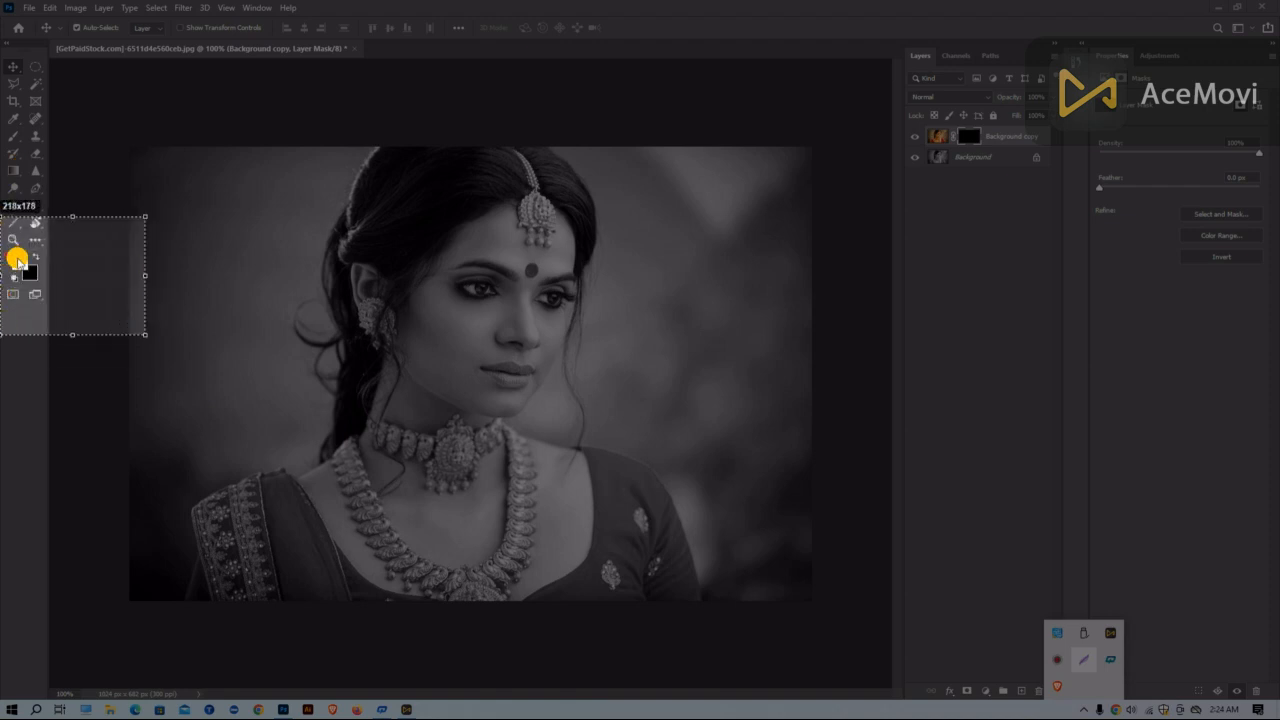
pyautogui.moveTo(26, 273); pyautogui.dragTo(40, 283)
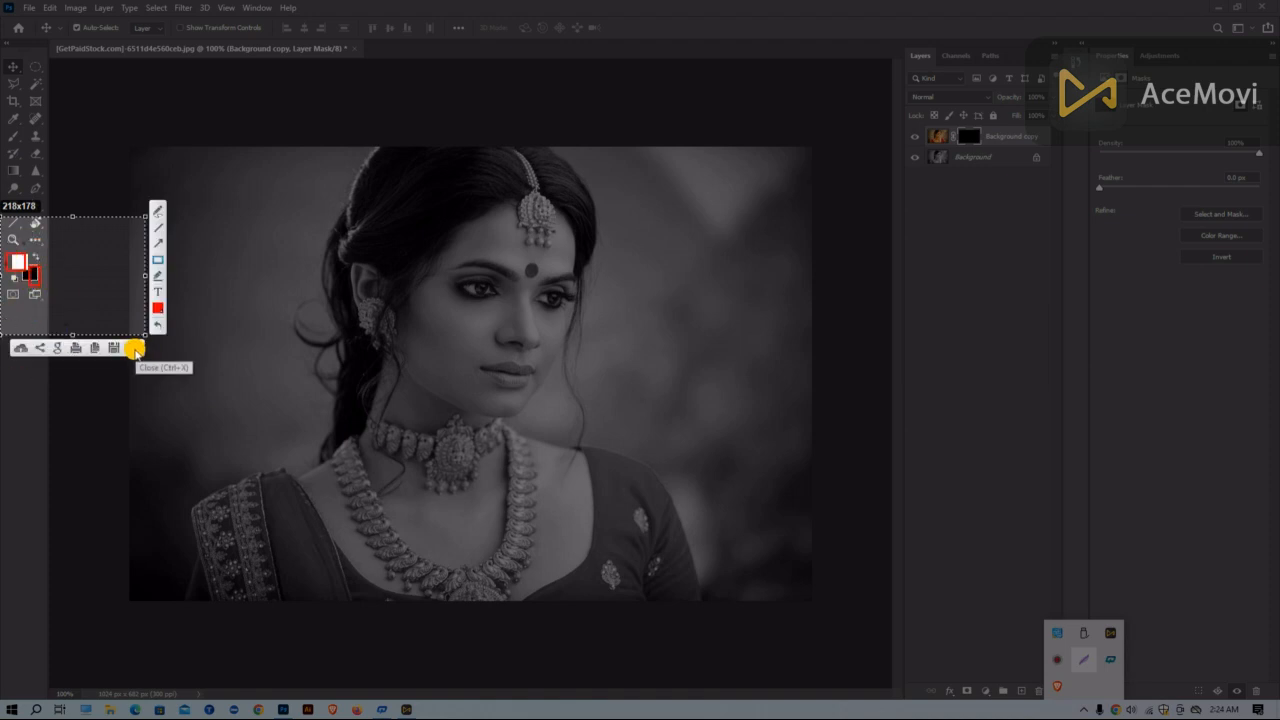
pyautogui.click(135, 347)
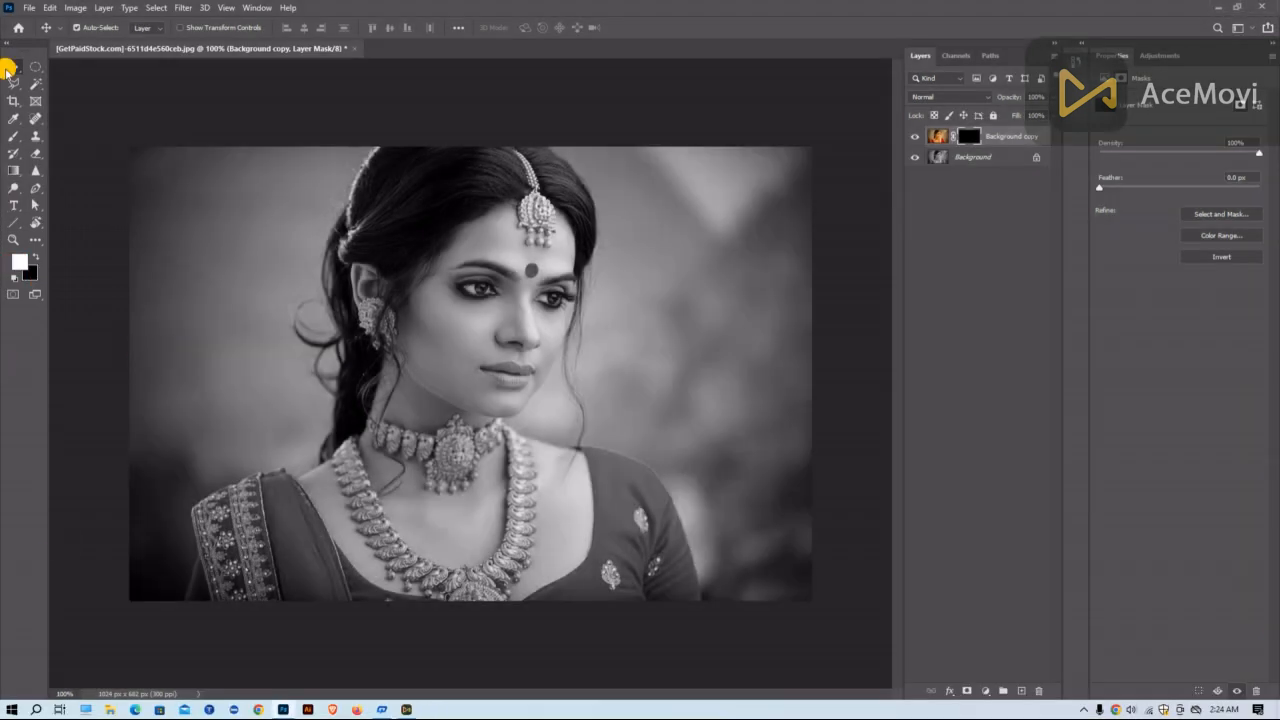
# Step: Paint white with the Brush on the Background copy's mask to reveal the colour of the forehead ornament and the earring
pyautogui.click(16, 134)
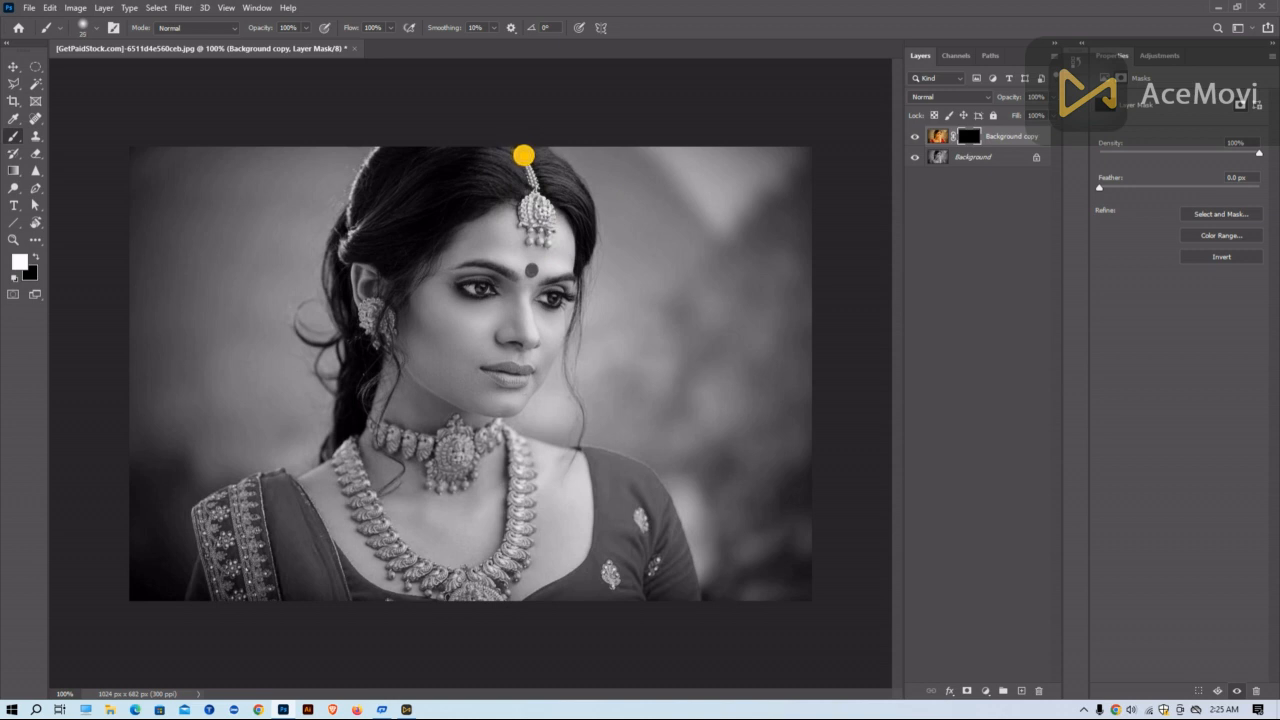
pyautogui.moveTo(530, 163); pyautogui.dragTo(531, 177)
pyautogui.moveTo(531, 180); pyautogui.dragTo(536, 203)
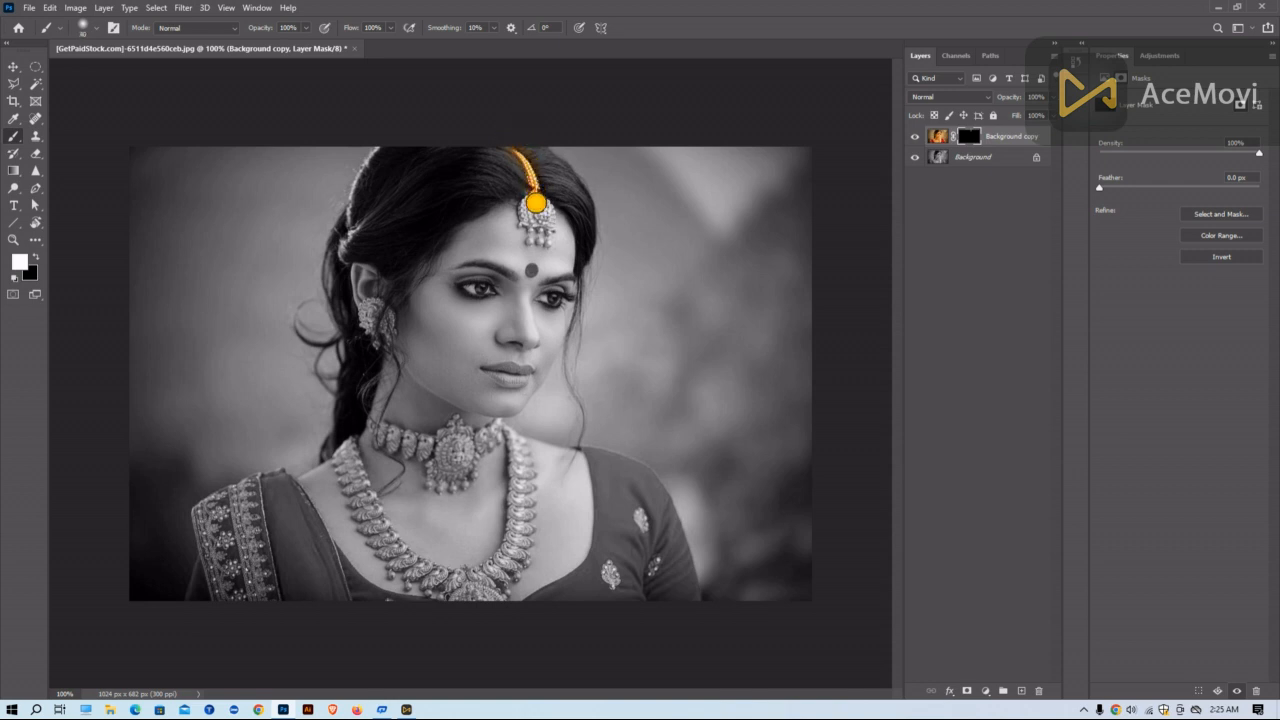
pyautogui.moveTo(532, 207); pyautogui.dragTo(542, 216)
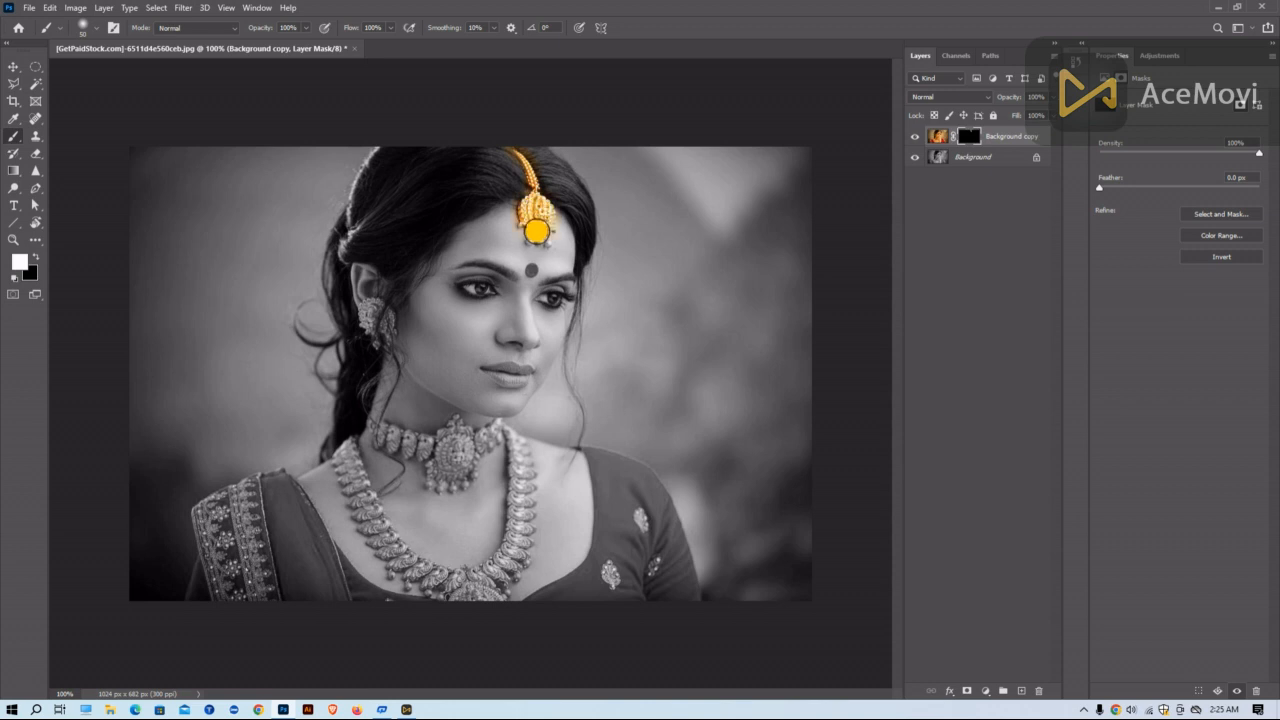
pyautogui.moveTo(537, 230)
pyautogui.mouseDown()
pyautogui.moveTo(536, 210)
pyautogui.moveTo(538, 234)
pyautogui.mouseUp()
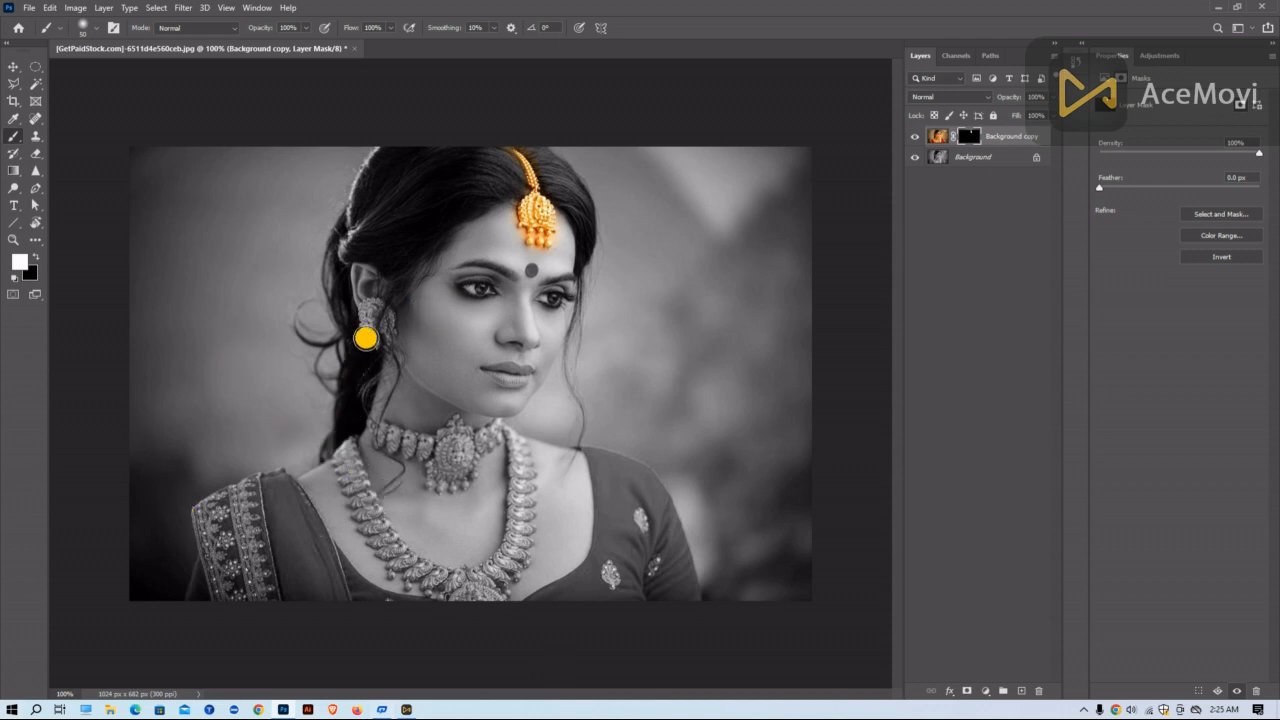
pyautogui.moveTo(371, 313); pyautogui.dragTo(363, 319)
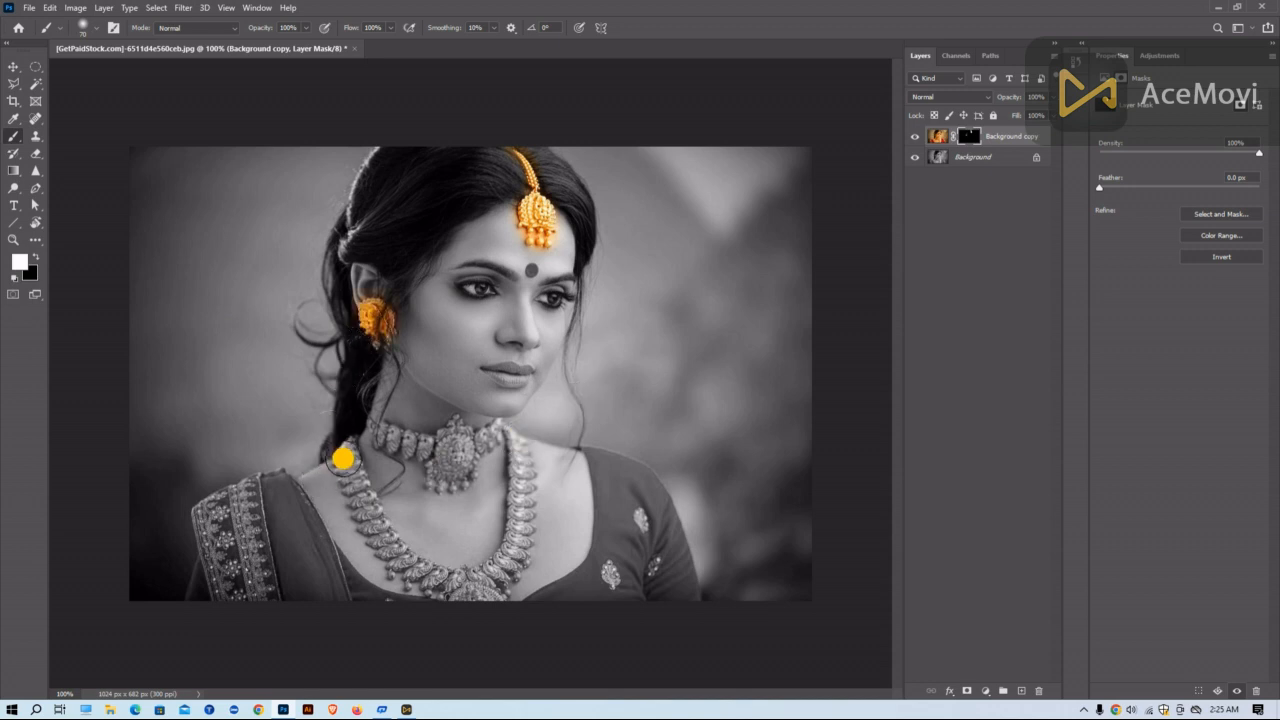
# Step: Brush white on the mask over the long necklace, the choker and the forehead dot, undoing the stray first necklace stroke
pyautogui.moveTo(353, 452)
pyautogui.mouseDown()
pyautogui.moveTo(336, 452)
pyautogui.moveTo(347, 478)
pyautogui.moveTo(345, 435)
pyautogui.moveTo(354, 486)
pyautogui.mouseUp()
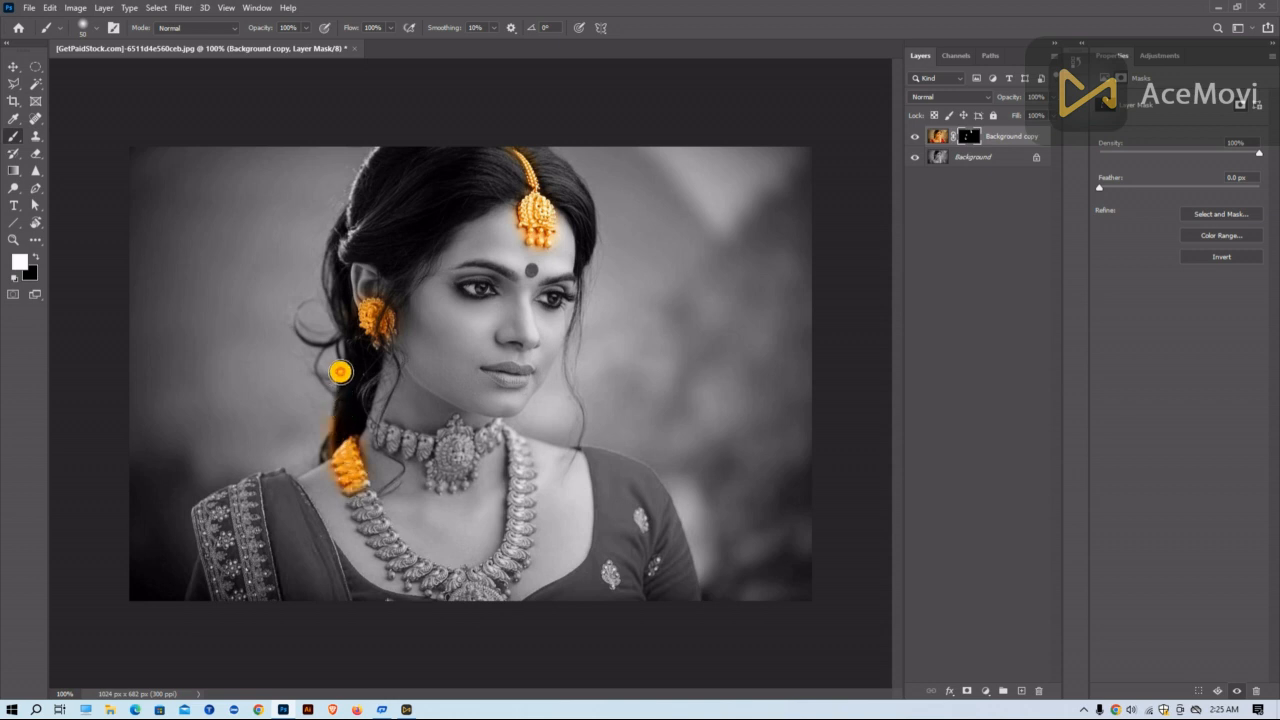
pyautogui.hotkey('ctrl', 'z')
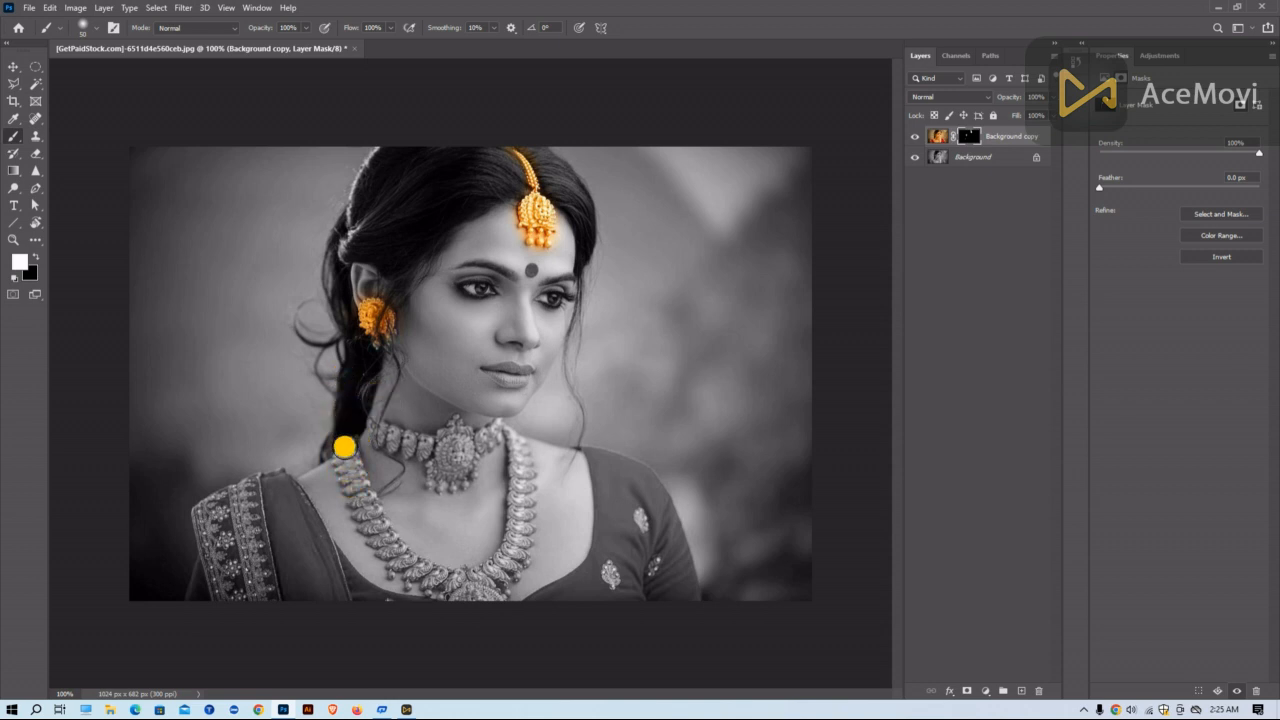
pyautogui.moveTo(346, 457)
pyautogui.mouseDown()
pyautogui.moveTo(407, 564)
pyautogui.moveTo(390, 552)
pyautogui.moveTo(439, 579)
pyautogui.moveTo(474, 579)
pyautogui.moveTo(401, 561)
pyautogui.moveTo(413, 580)
pyautogui.moveTo(477, 593)
pyautogui.moveTo(501, 579)
pyautogui.moveTo(490, 575)
pyautogui.moveTo(512, 548)
pyautogui.moveTo(500, 585)
pyautogui.moveTo(521, 538)
pyautogui.mouseUp()
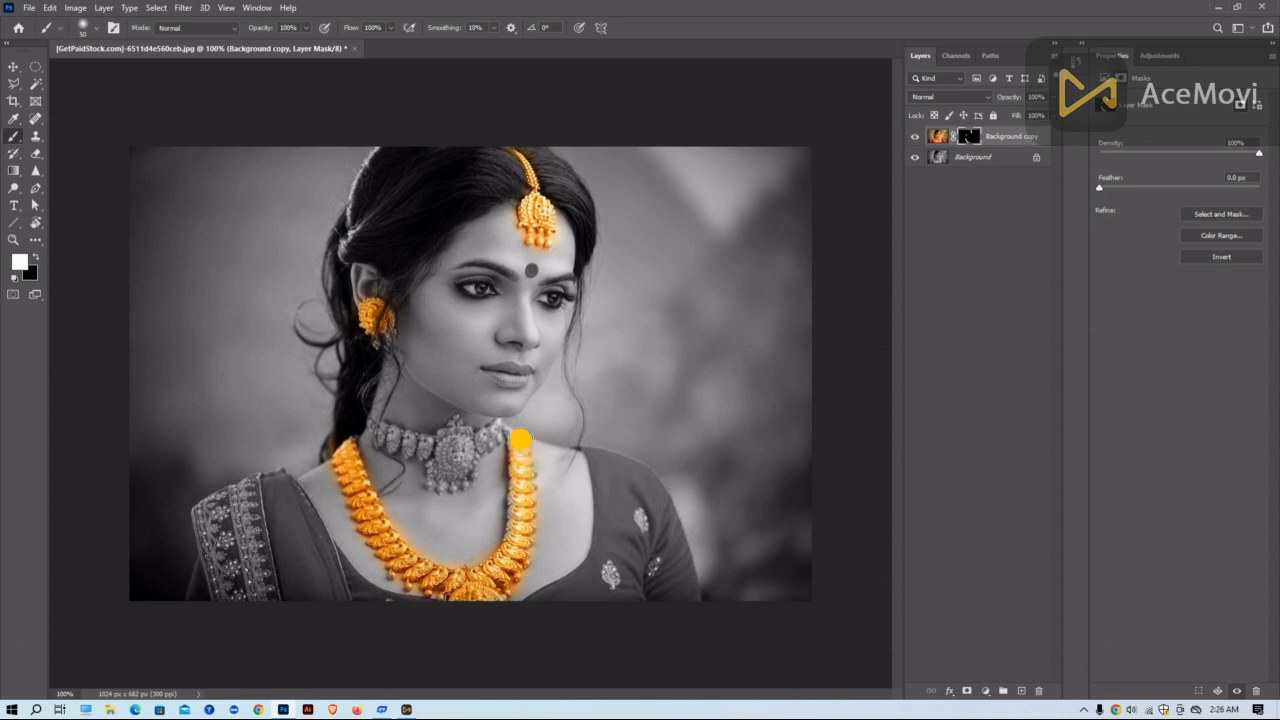
pyautogui.moveTo(521, 431)
pyautogui.mouseDown()
pyautogui.moveTo(514, 518)
pyautogui.moveTo(523, 443)
pyautogui.moveTo(511, 438)
pyautogui.mouseUp()
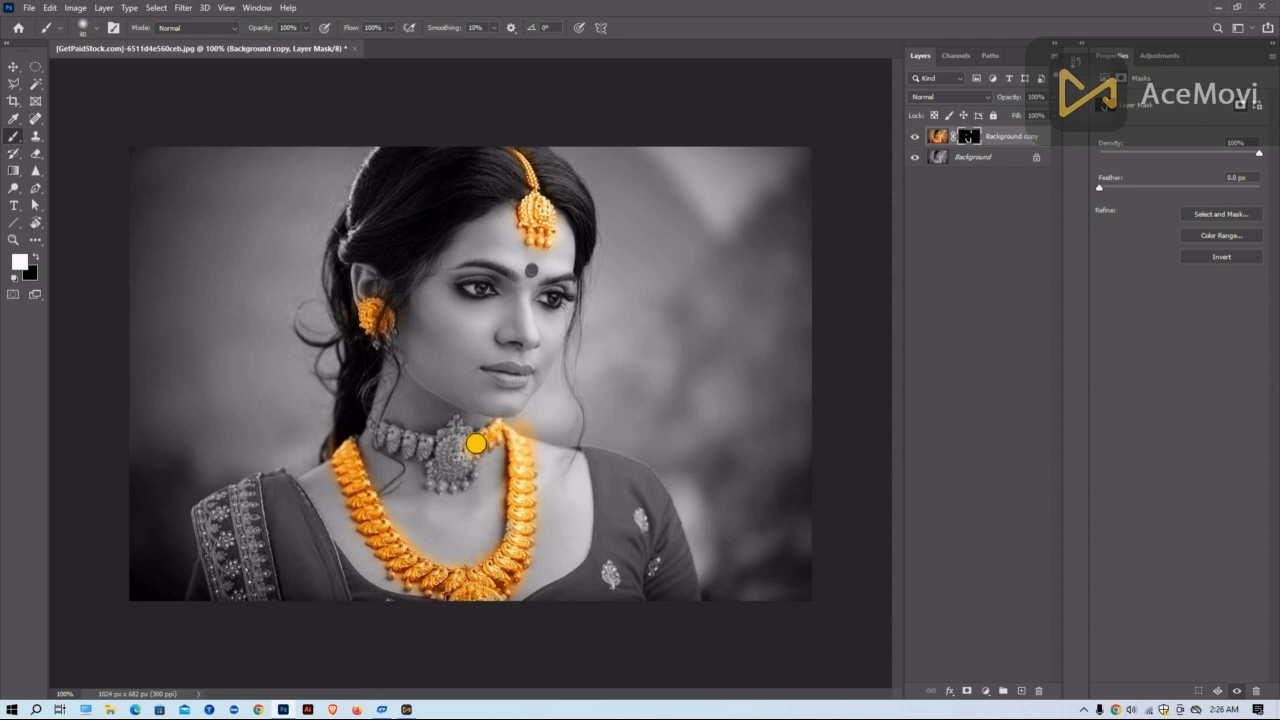
pyautogui.moveTo(481, 437); pyautogui.dragTo(466, 440)
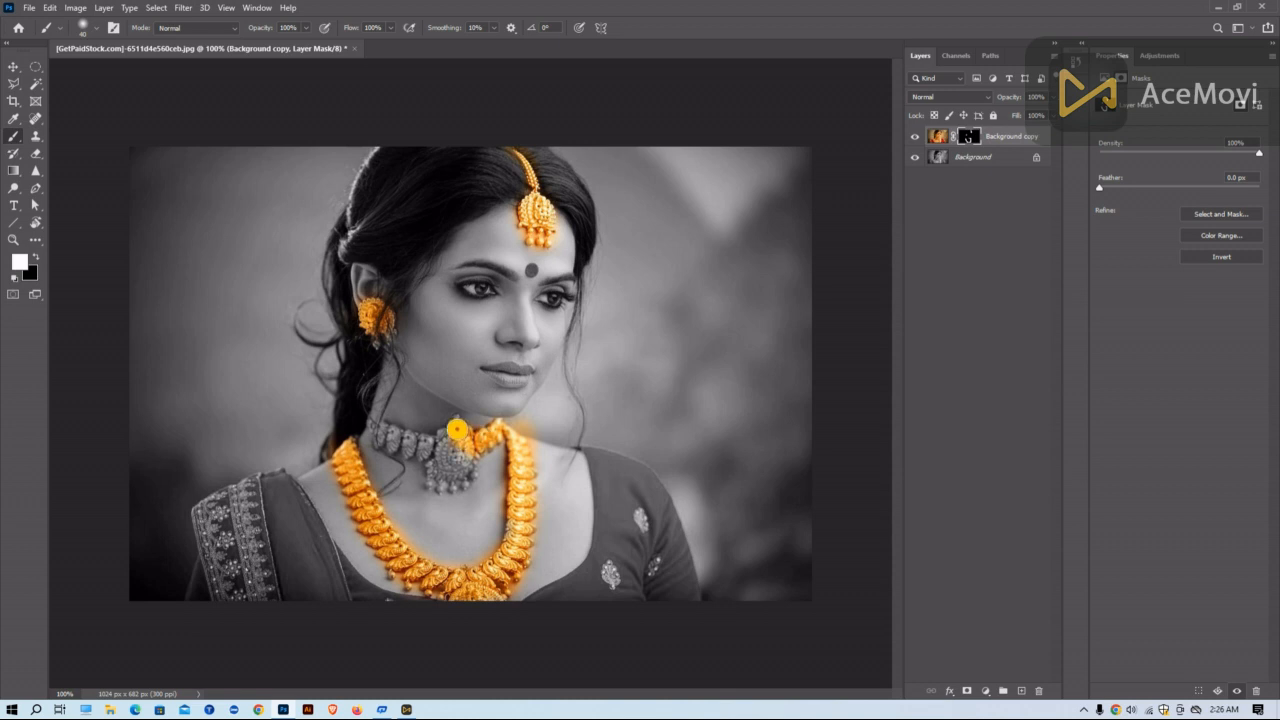
pyautogui.moveTo(453, 428)
pyautogui.mouseDown()
pyautogui.moveTo(462, 463)
pyautogui.moveTo(471, 451)
pyautogui.moveTo(468, 473)
pyautogui.moveTo(445, 479)
pyautogui.moveTo(427, 450)
pyautogui.moveTo(381, 439)
pyautogui.mouseUp()
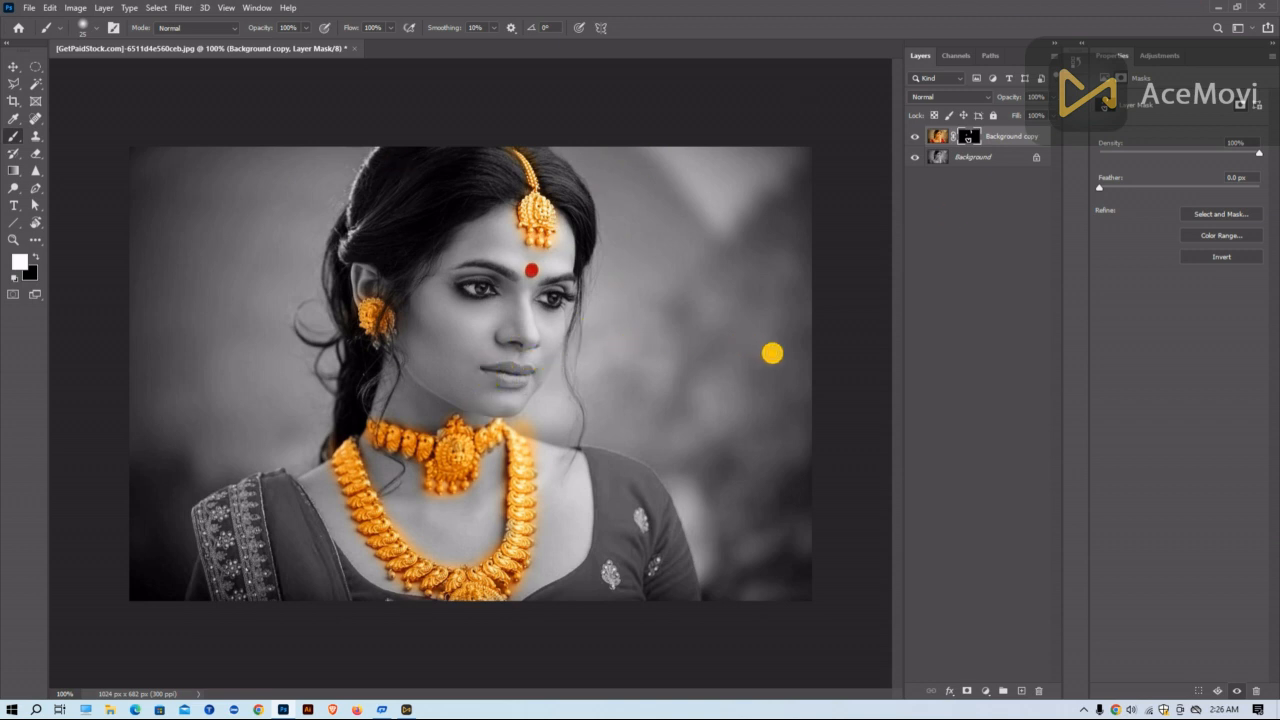
# Step: Trace a closed Pen path around the lips and convert it to a selection
pyautogui.hotkey('ctrl', '+')
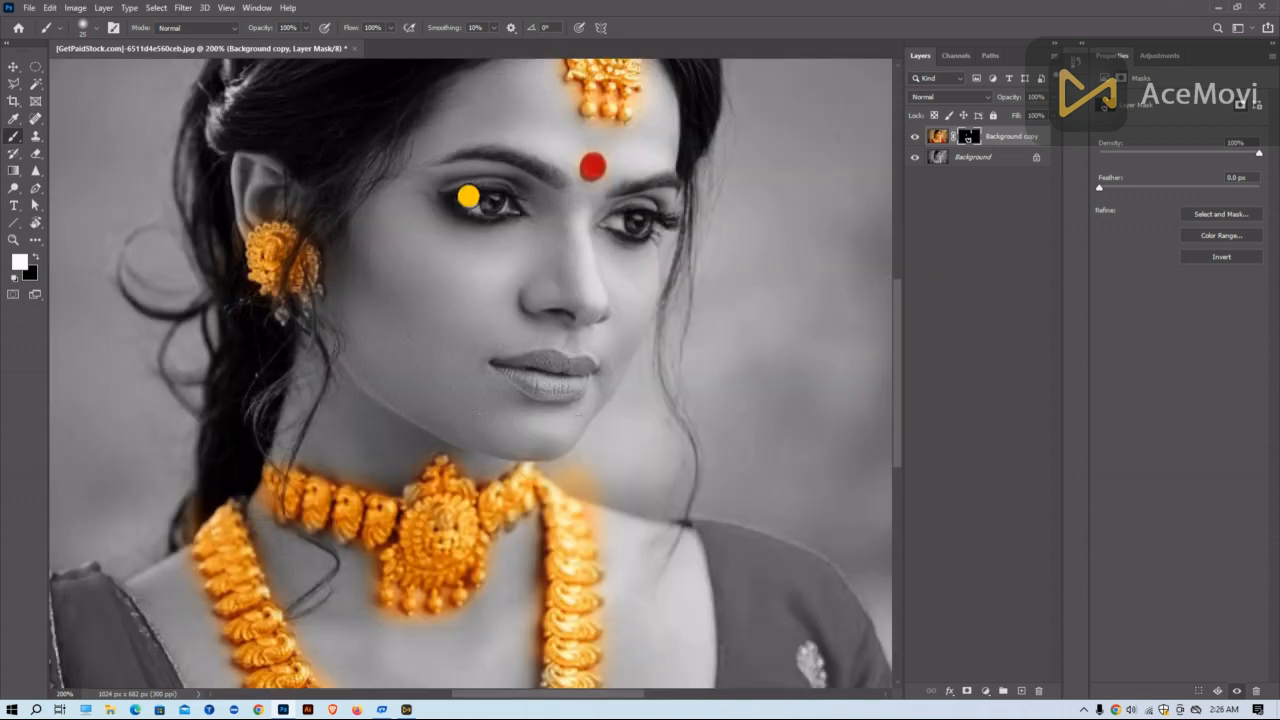
pyautogui.click(35, 188)
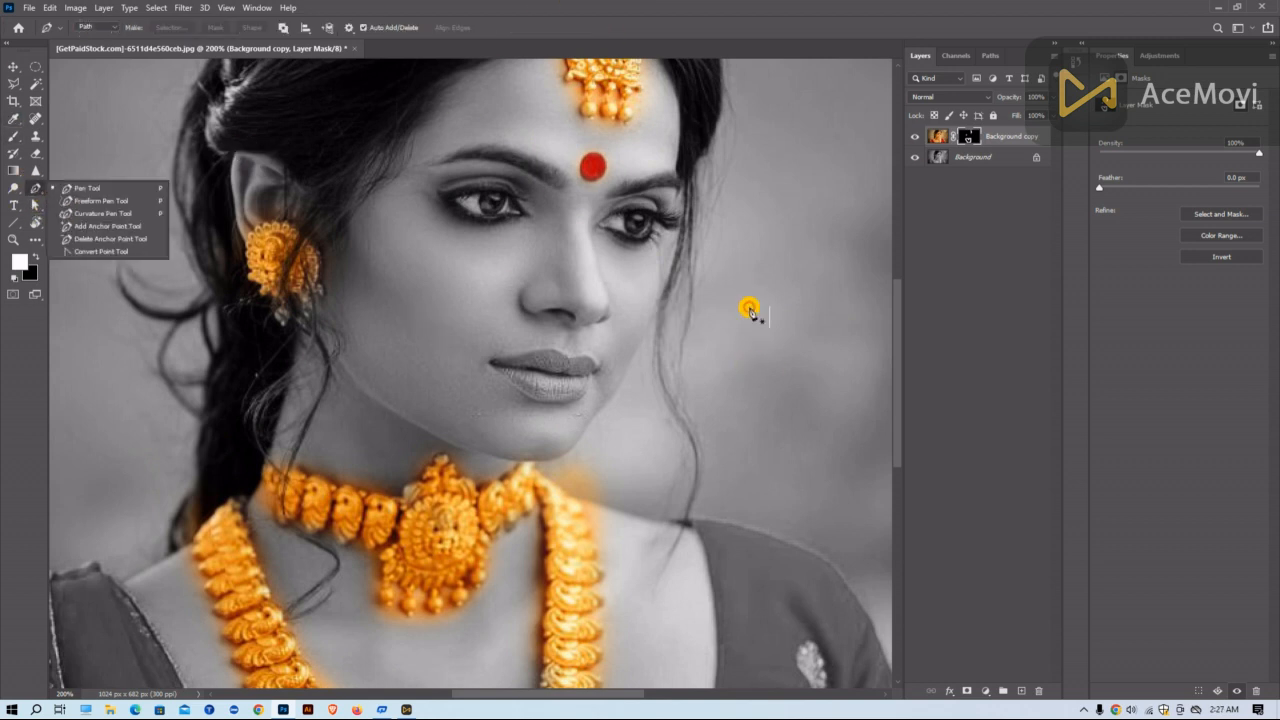
pyautogui.click(494, 364)
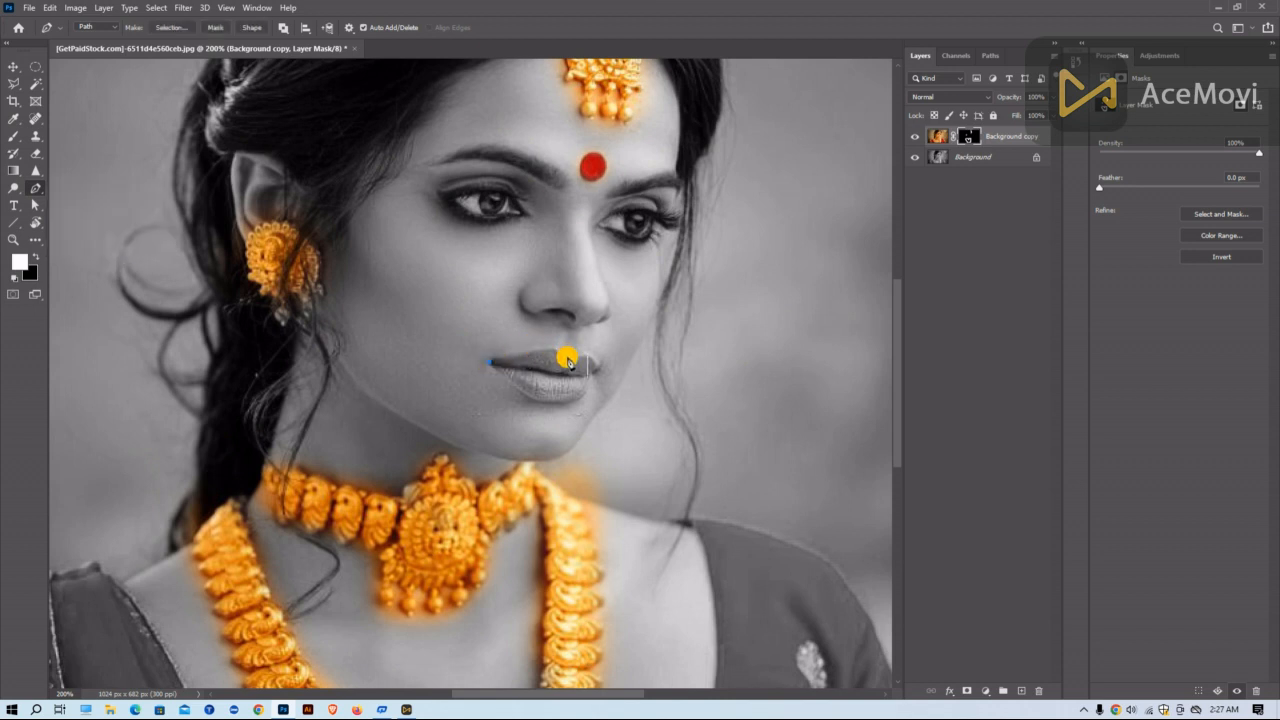
pyautogui.moveTo(567, 356); pyautogui.dragTo(612, 364)
pyautogui.keyDown('alt'); pyautogui.click(567, 356); pyautogui.keyUp('alt')
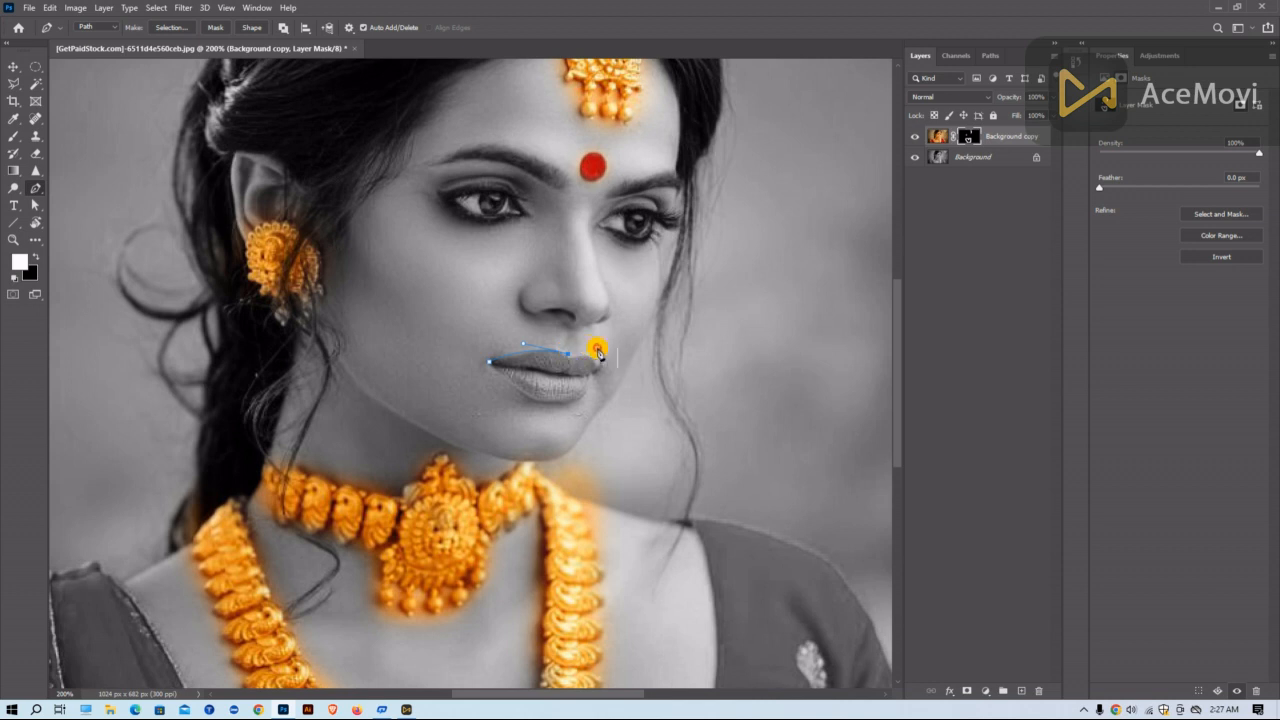
pyautogui.moveTo(602, 374); pyautogui.dragTo(603, 380)
pyautogui.moveTo(583, 400); pyautogui.dragTo(497, 374)
pyautogui.click(491, 364)
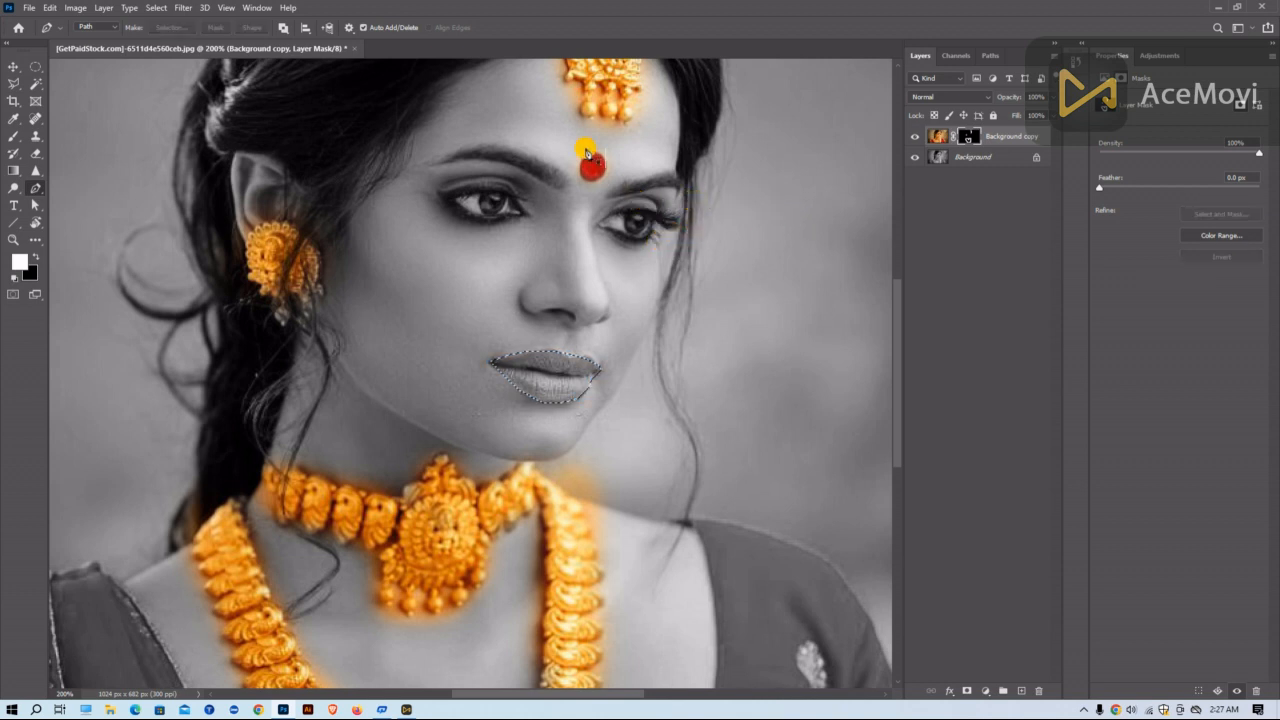
pyautogui.hotkey('ctrl', 'Return')
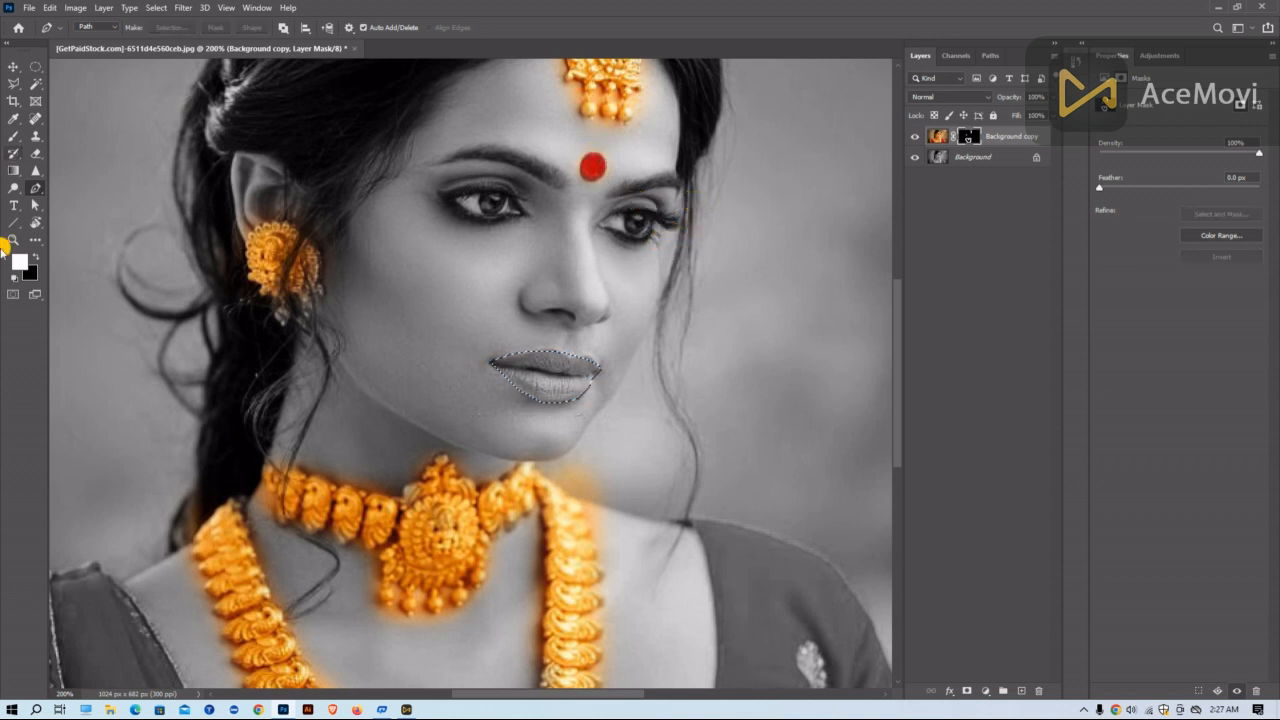
# Step: Paint white inside the lip selection on the layer mask with the Brush, and deselect
pyautogui.click(13, 135)
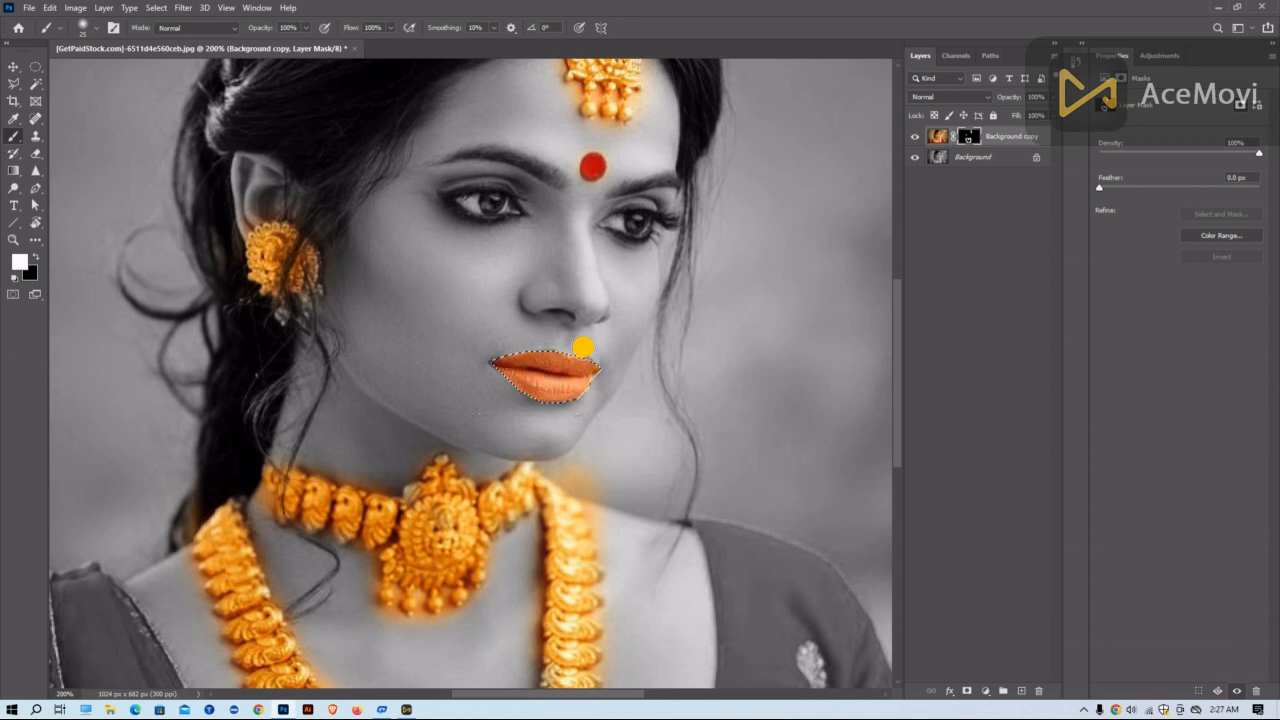
pyautogui.hotkey('ctrl', 'd')
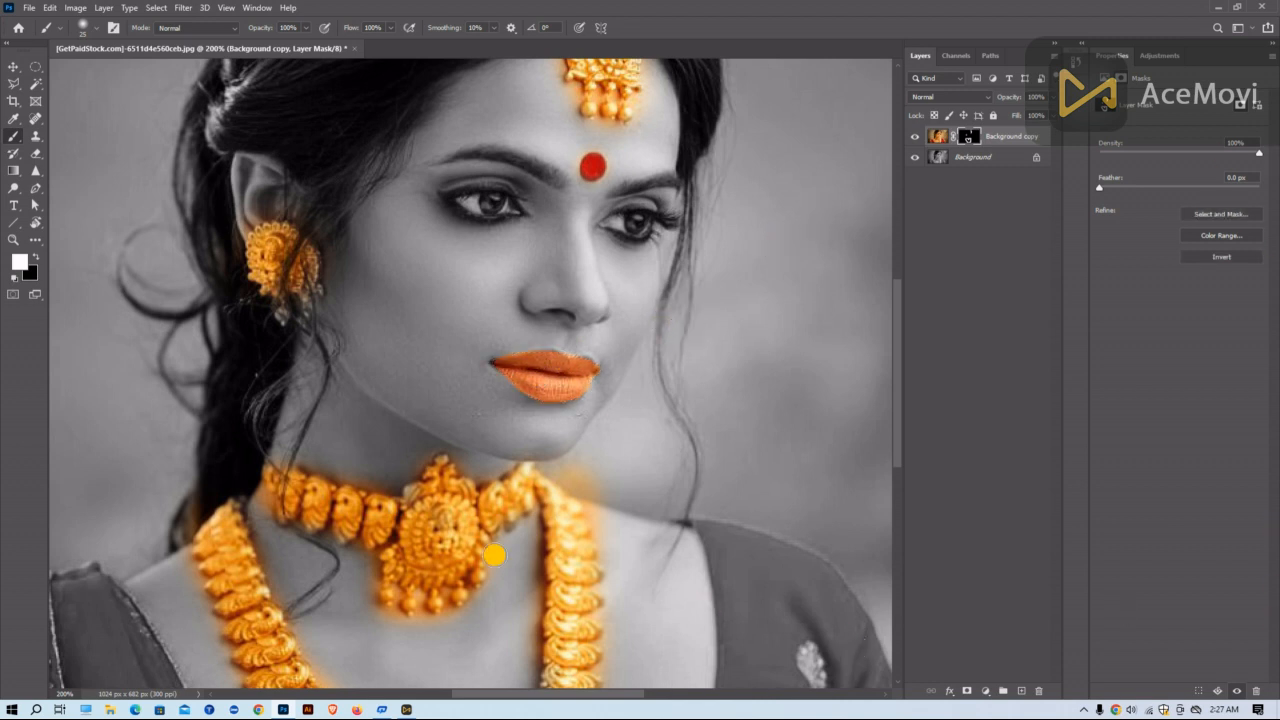
# Step: Examine the coloured lips and jewellery up close, and review the whole portrait
pyautogui.scroll(2, 486, 137)
pyautogui.scroll(-1, 389, 386)
pyautogui.scroll(1, 589, 340)
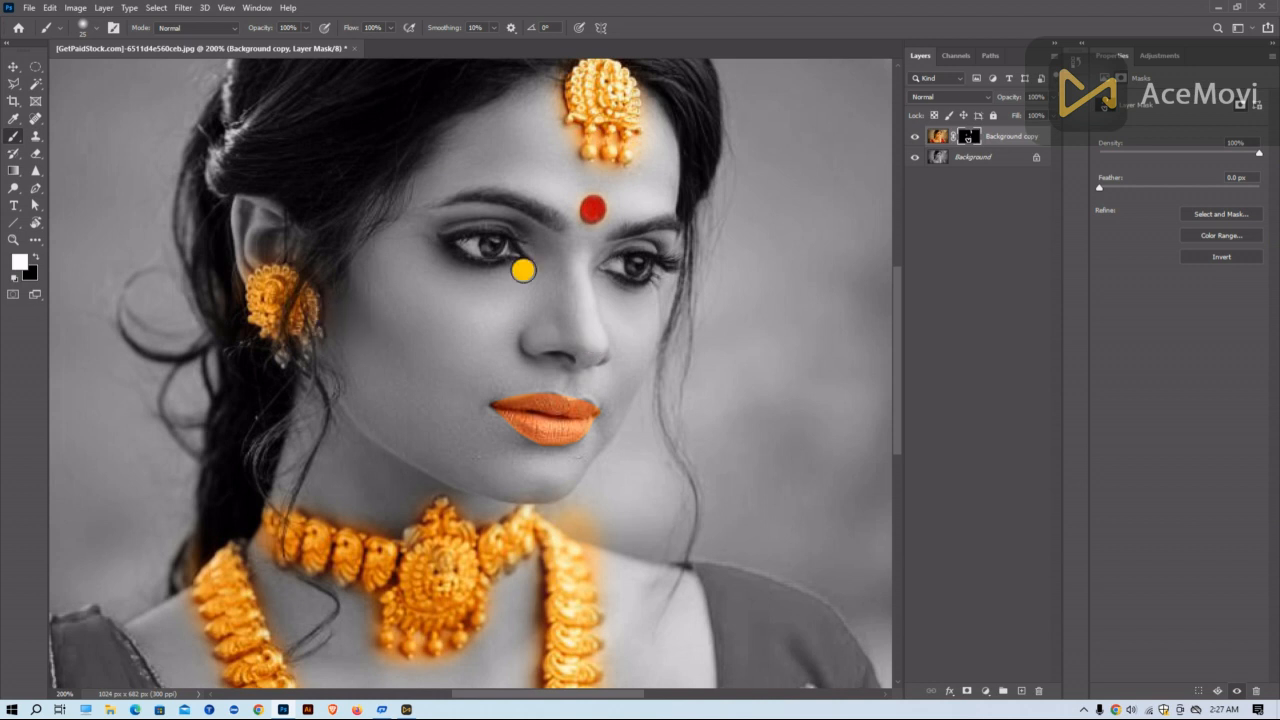
pyautogui.scroll(-3, 600, 337)
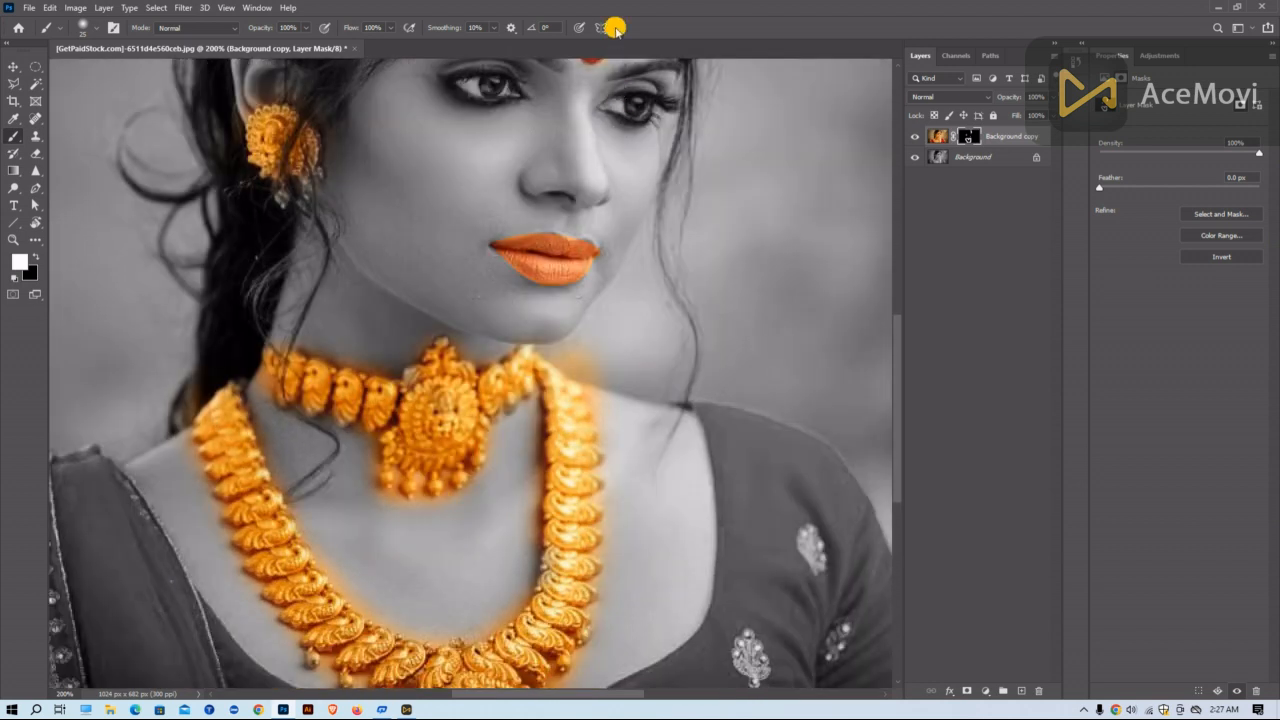
pyautogui.hotkey('ctrl', '-')
pyautogui.hotkey('ctrl', '-')
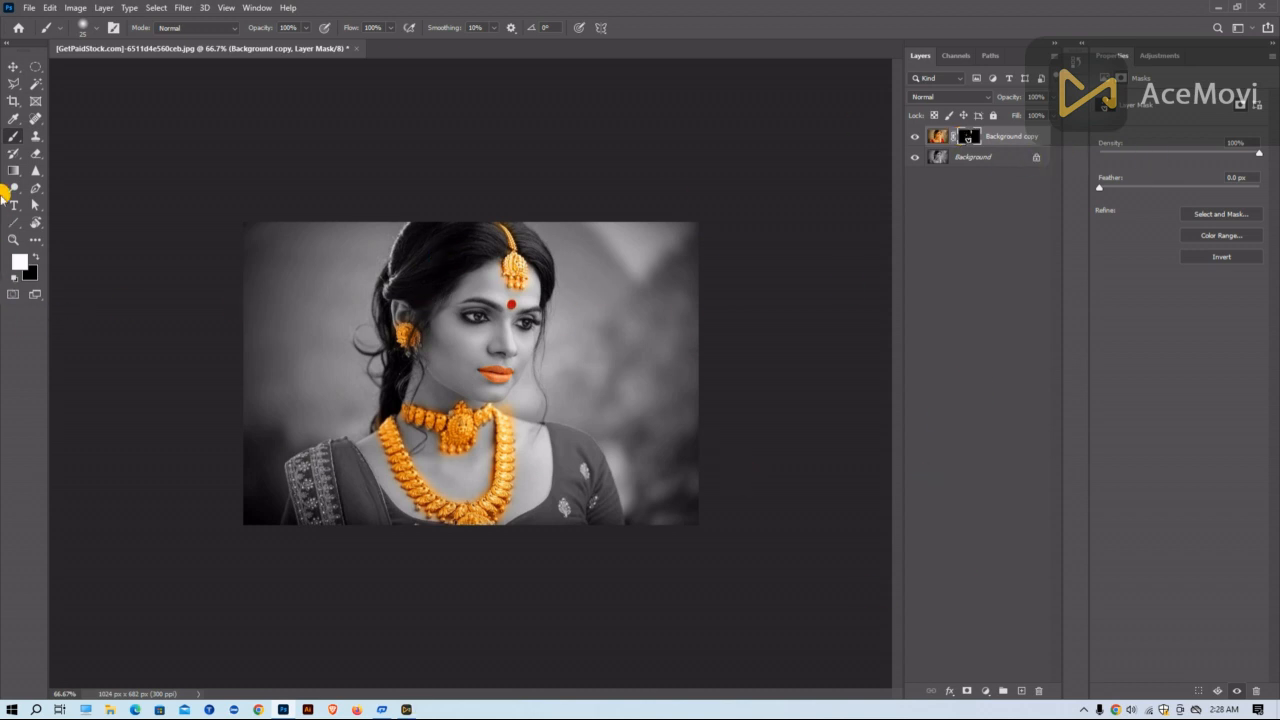
pyautogui.click(14, 67)
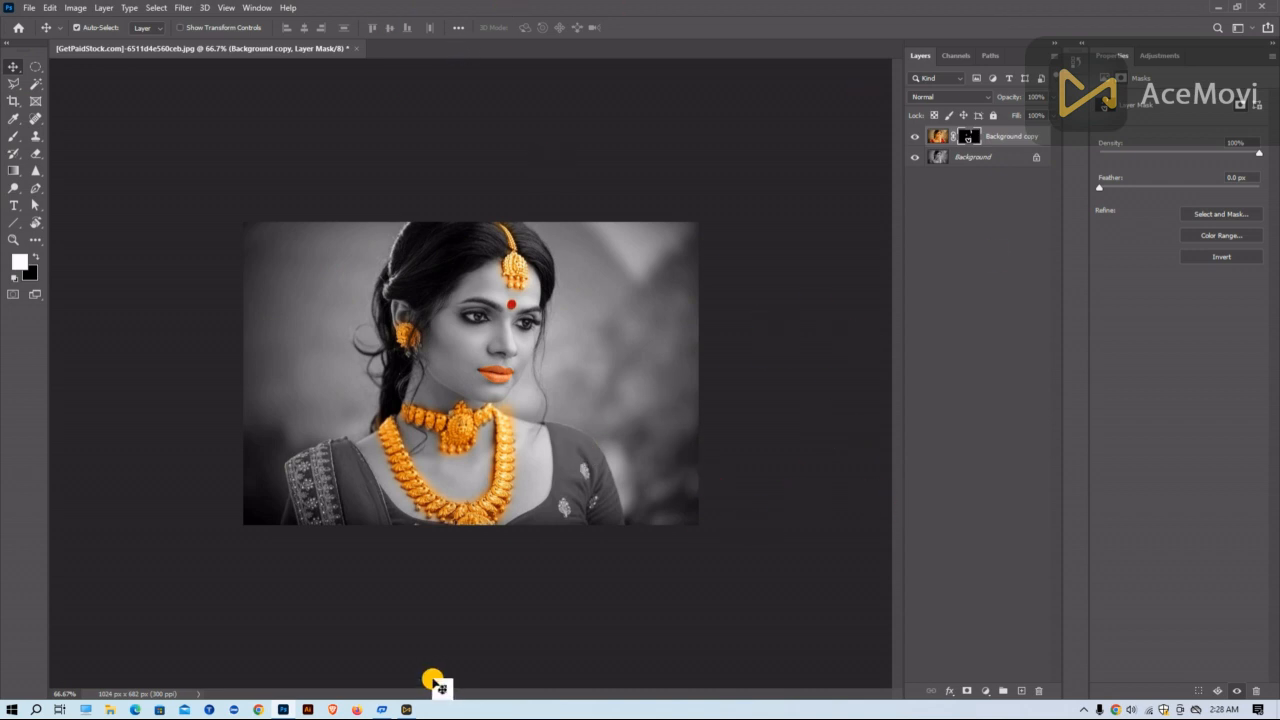
pyautogui.click(1084, 709)
pyautogui.click(1057, 659)
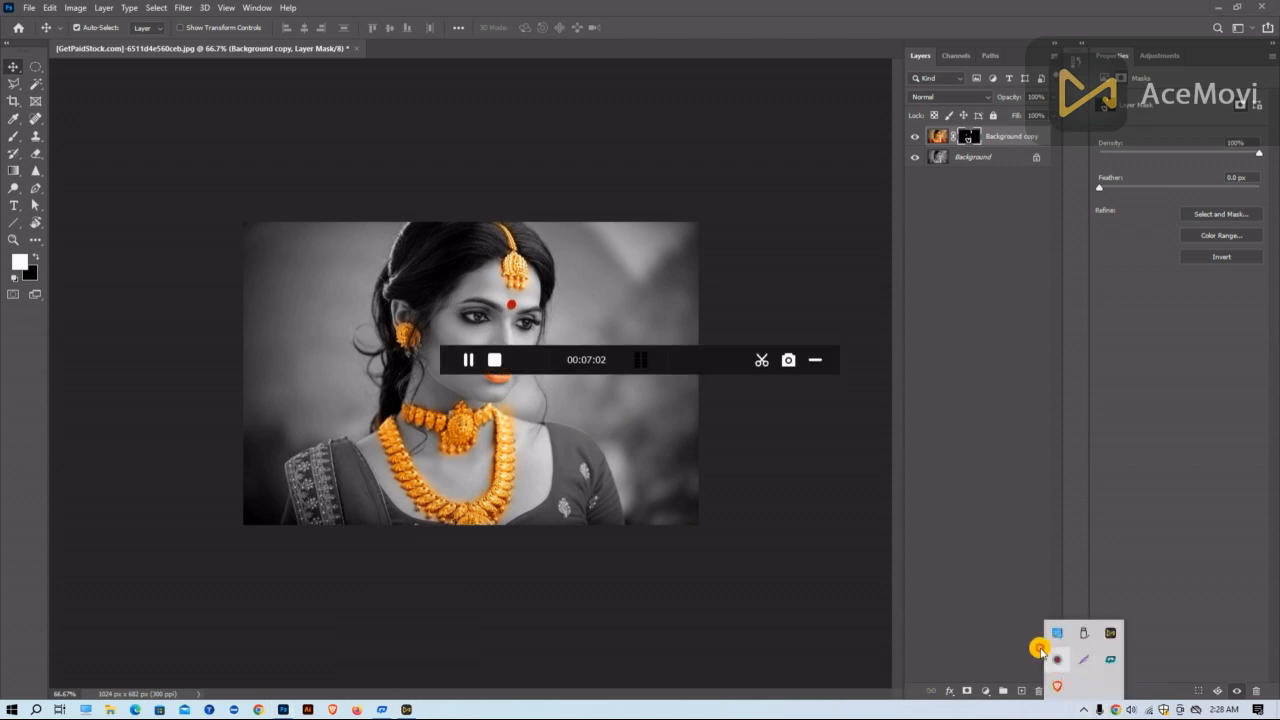